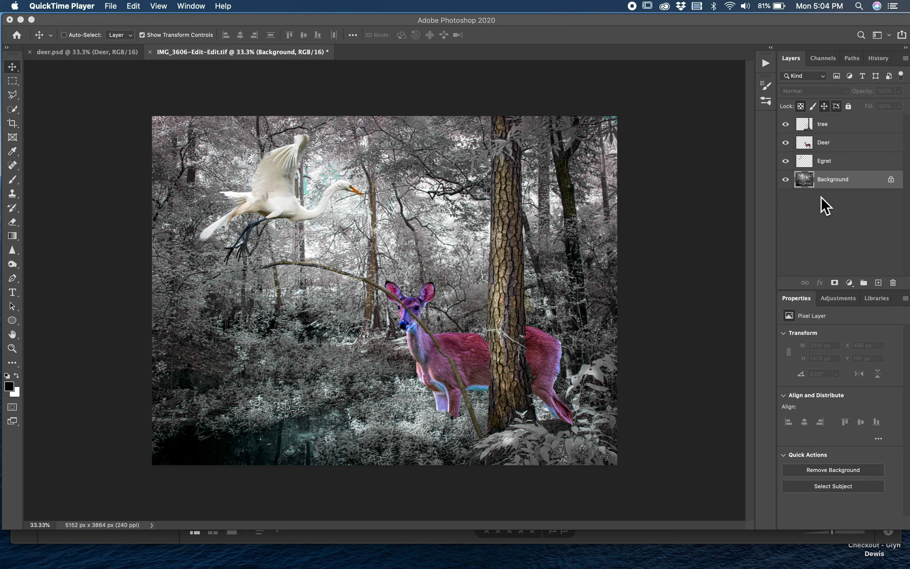
Try to move the locked Background layer up the stack, unlock it into a regular layer, and undo the unlocking.
{"action": "left_click", "coordinate": [842, 186]}
{"action": "left_click_drag", "start_coordinate": [840, 182], "coordinate": [845, 157]}
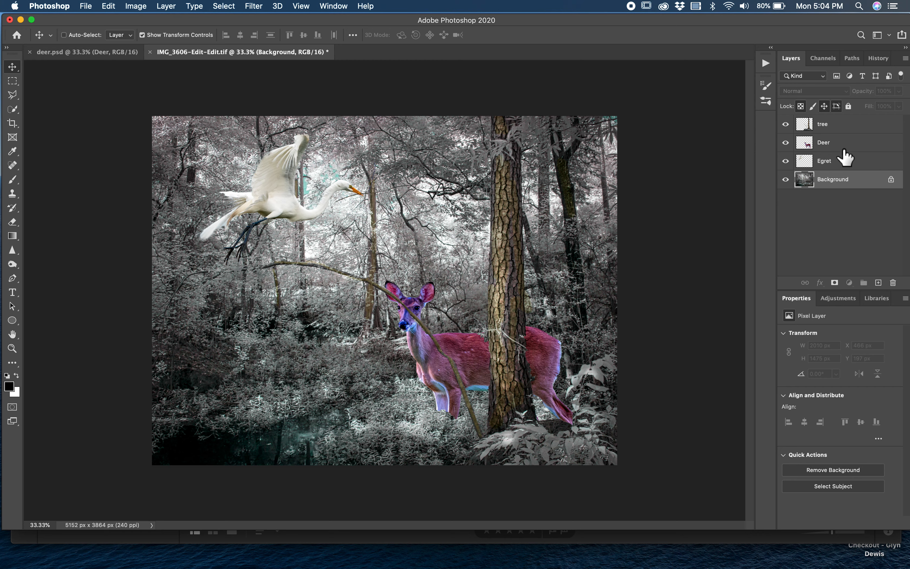
{"action": "left_click", "coordinate": [890, 179]}
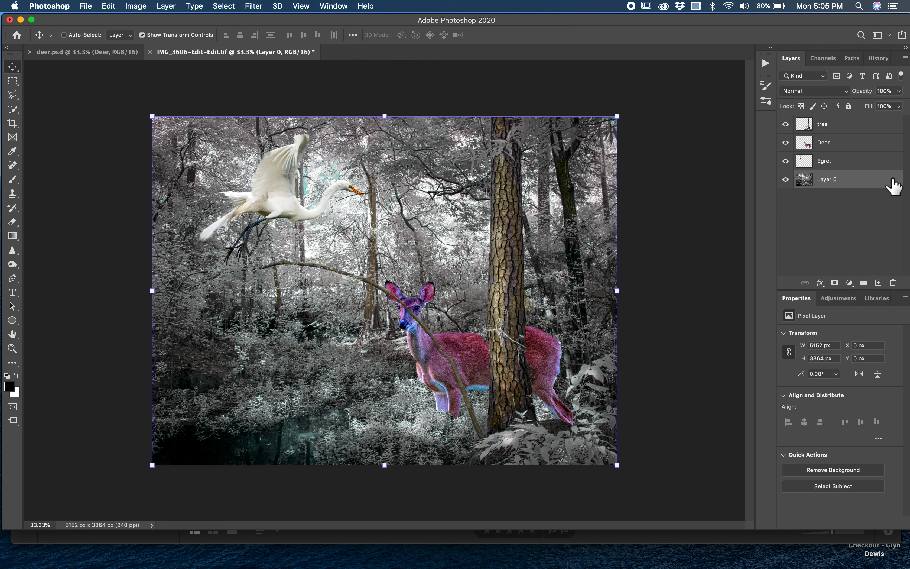
{"action": "key", "text": "super+z"}
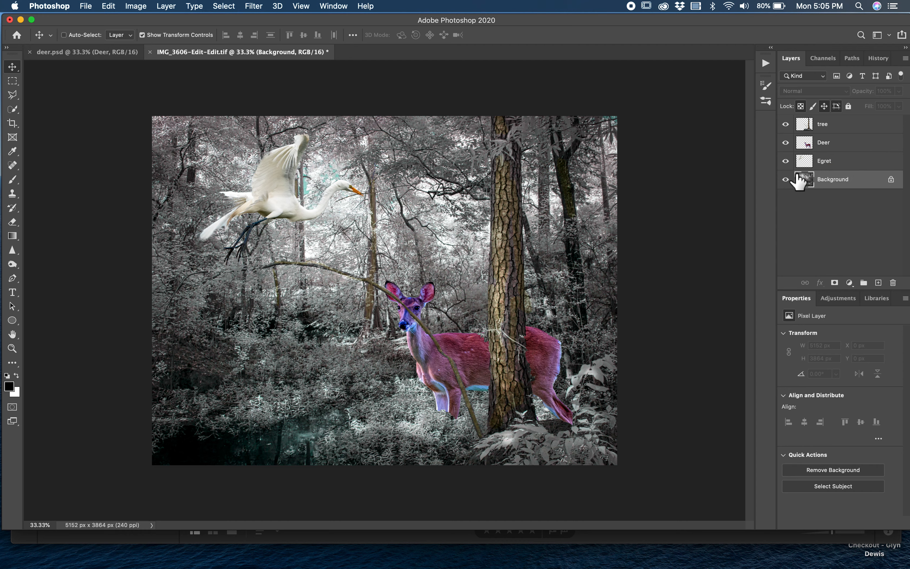
Hide the Background, tree, Deer and Egret layers one after another.
{"action": "left_click", "coordinate": [786, 180]}
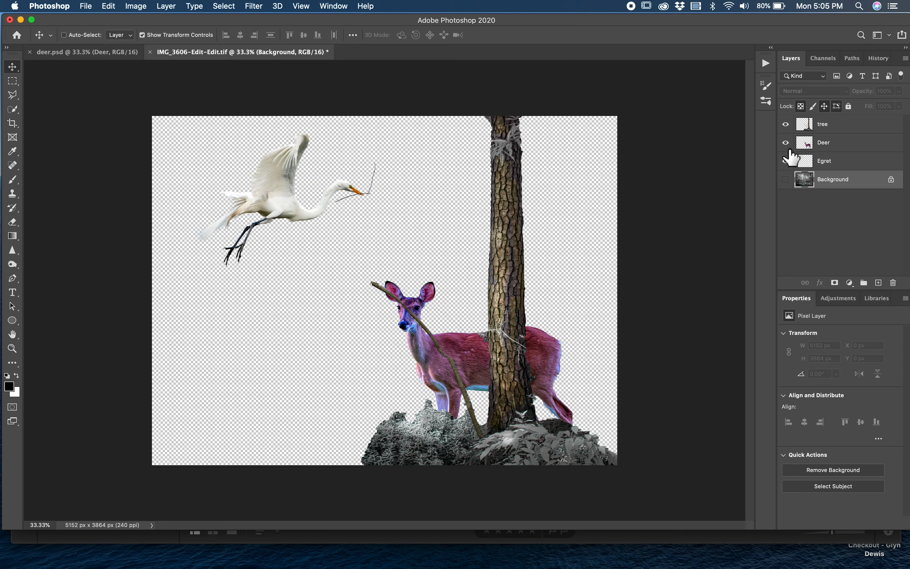
{"action": "left_click", "coordinate": [786, 125]}
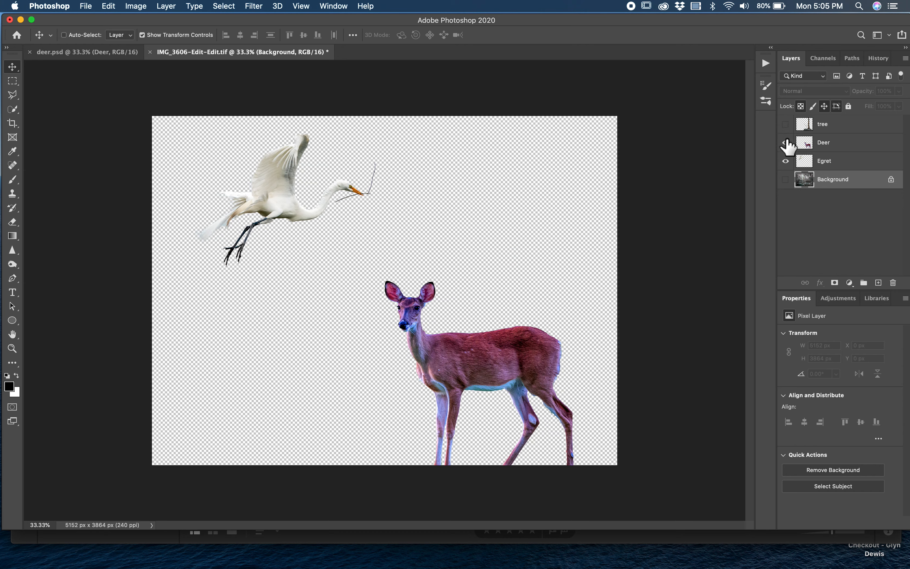
{"action": "left_click", "coordinate": [786, 144]}
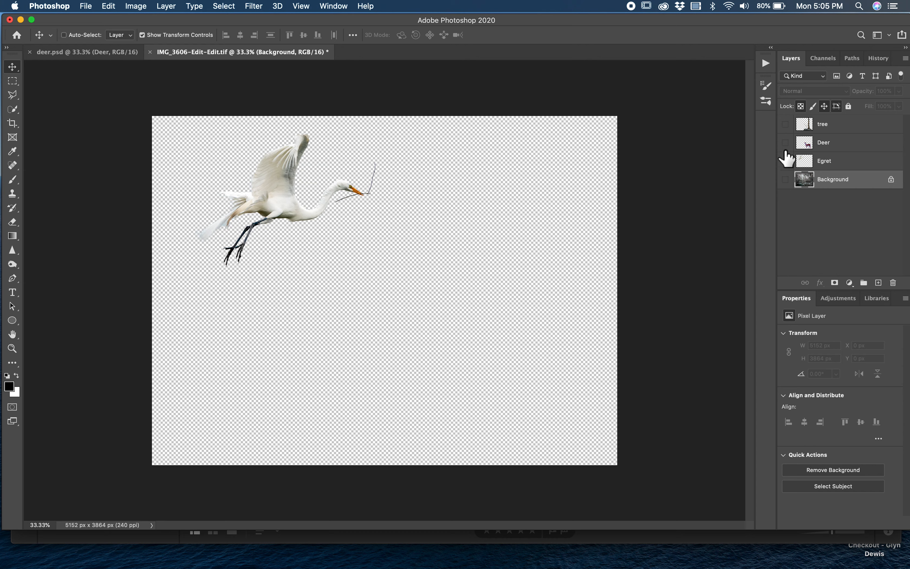
{"action": "left_click", "coordinate": [785, 161]}
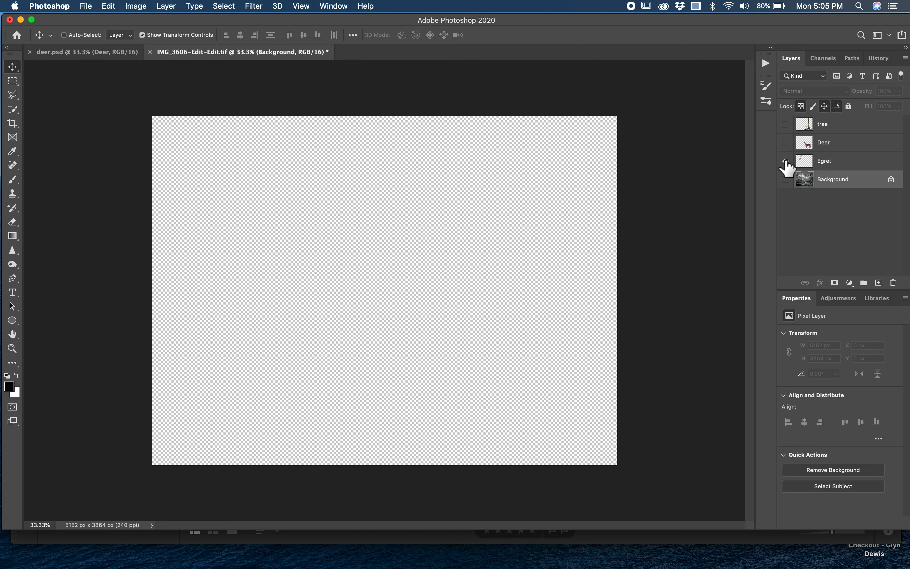
Make the Egret, Deer, tree and Background layers visible again.
{"action": "left_click", "coordinate": [786, 162]}
{"action": "left_click", "coordinate": [785, 143]}
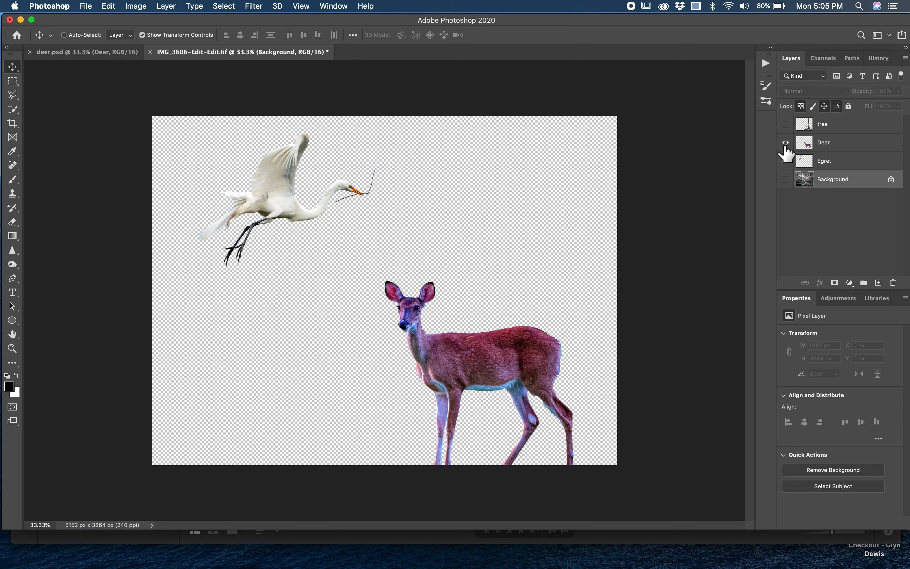
{"action": "left_click", "coordinate": [786, 124]}
{"action": "left_click", "coordinate": [785, 180]}
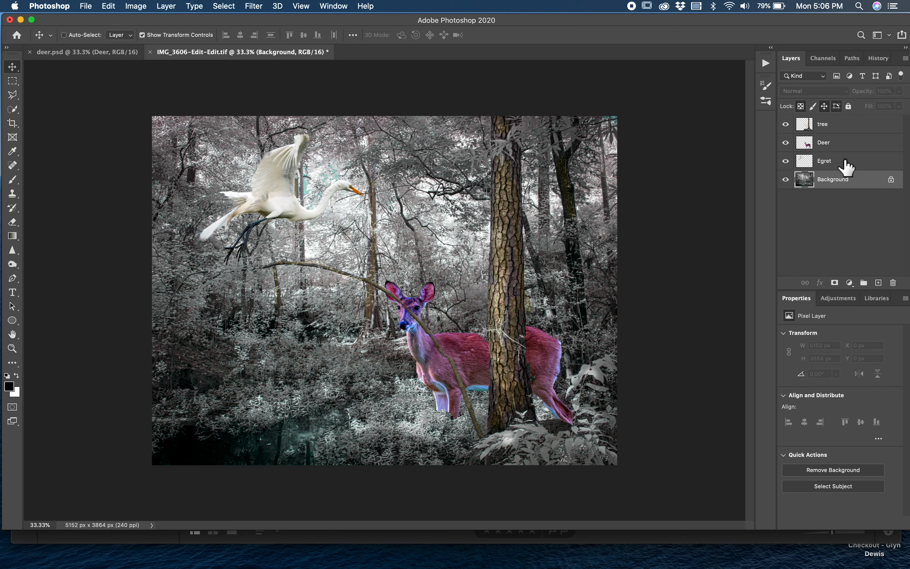
Move the Deer layer above the tree layer and back beneath it, and reselect the Egret layer.
{"action": "left_click", "coordinate": [830, 161]}
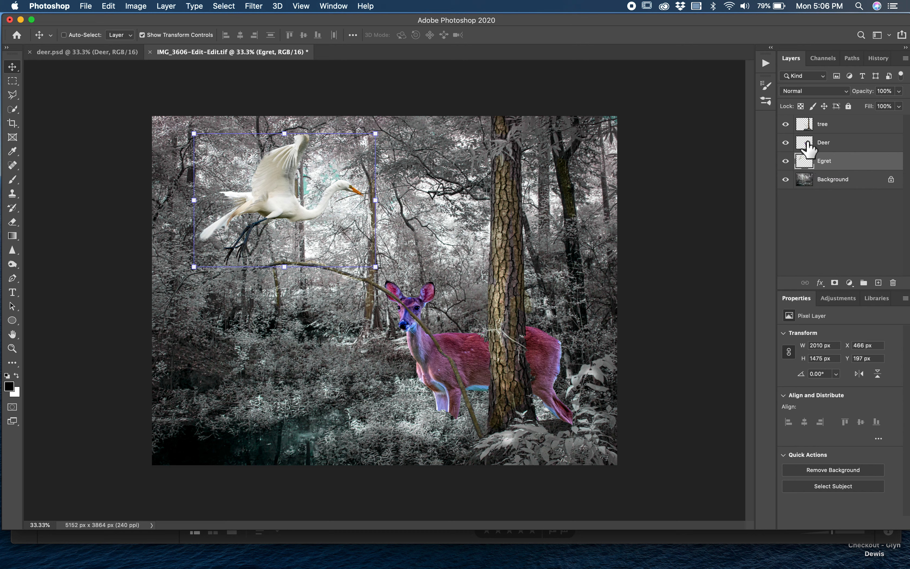
{"action": "left_click", "coordinate": [808, 148]}
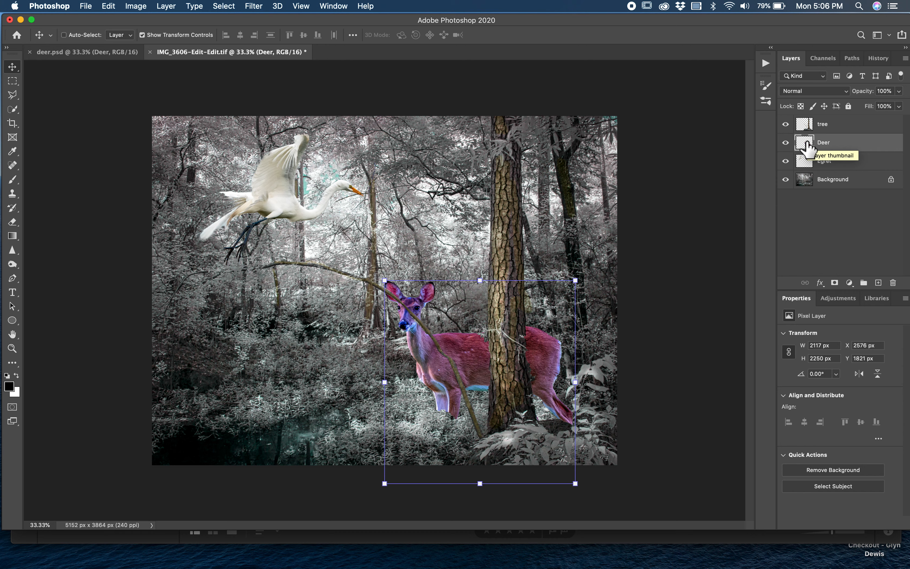
{"action": "mouse_move", "coordinate": [807, 147]}
{"action": "left_mouse_down"}
{"action": "mouse_move", "coordinate": [803, 120]}
{"action": "mouse_move", "coordinate": [804, 129]}
{"action": "left_mouse_up"}
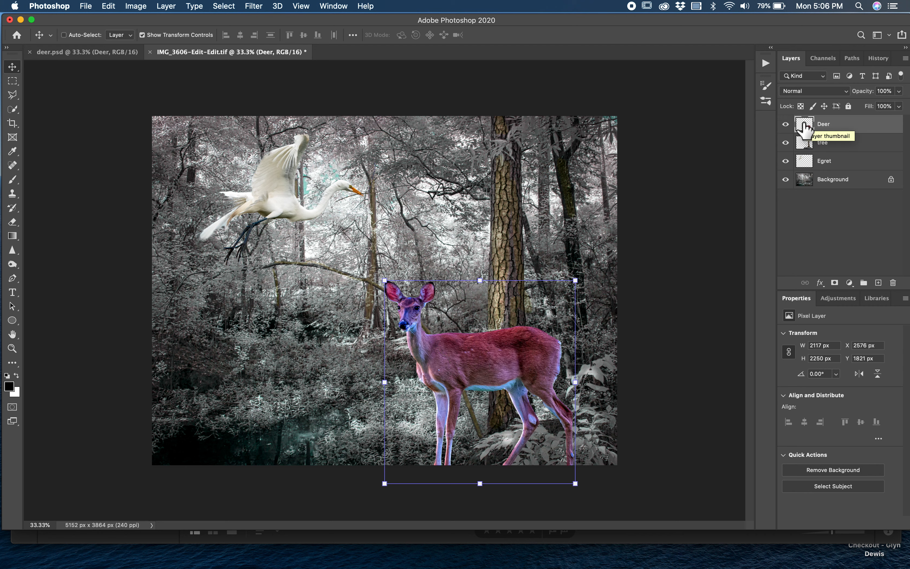
{"action": "left_click_drag", "start_coordinate": [804, 130], "coordinate": [805, 160]}
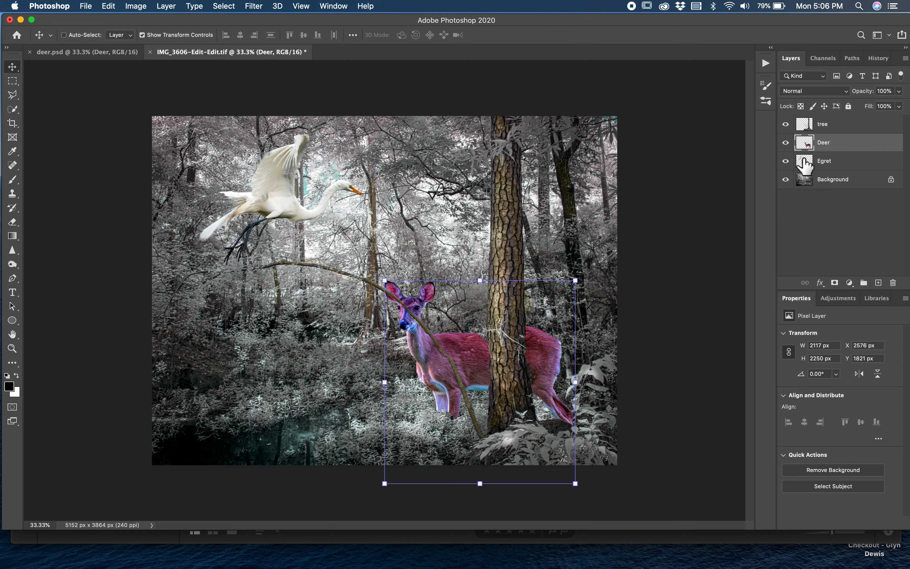
{"action": "left_click", "coordinate": [805, 168]}
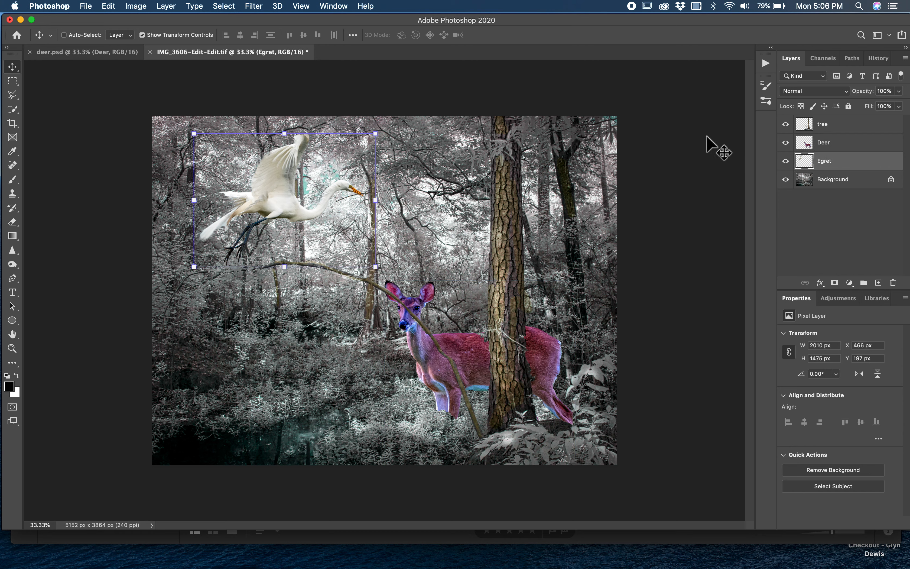
{"action": "mouse_move", "coordinate": [804, 163]}
{"action": "left_mouse_down"}
{"action": "mouse_move", "coordinate": [807, 172]}
{"action": "mouse_move", "coordinate": [803, 140]}
{"action": "mouse_move", "coordinate": [806, 173]}
{"action": "left_mouse_up"}
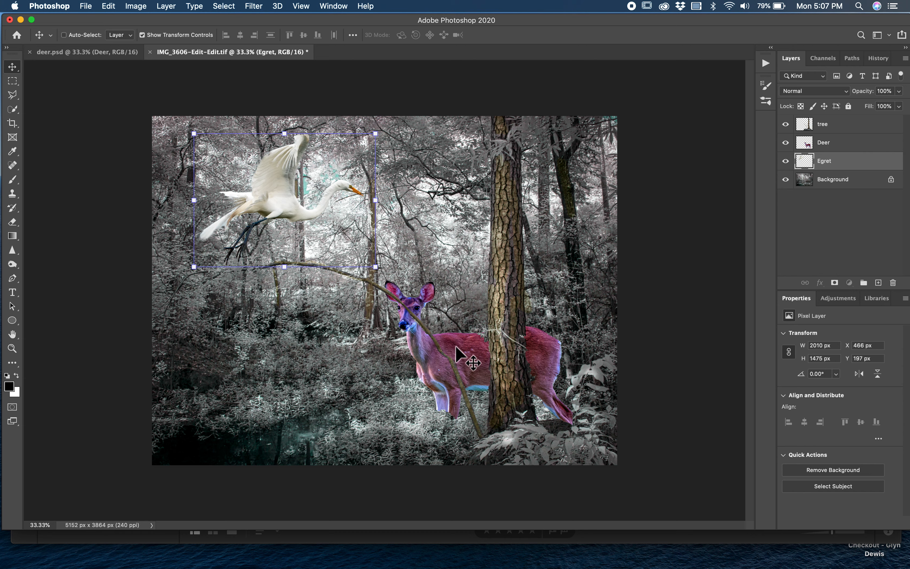
Select the deer, tree and egret in turn directly in the image, and the Deer and tree layers by name.
{"action": "key", "text": "super"}
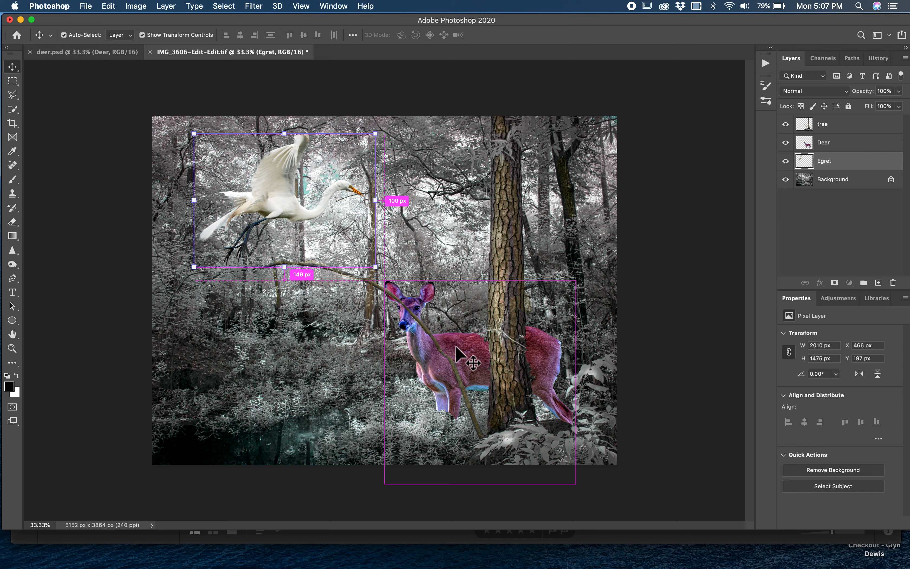
{"action": "left_click", "coordinate": [456, 354], "text": "super"}
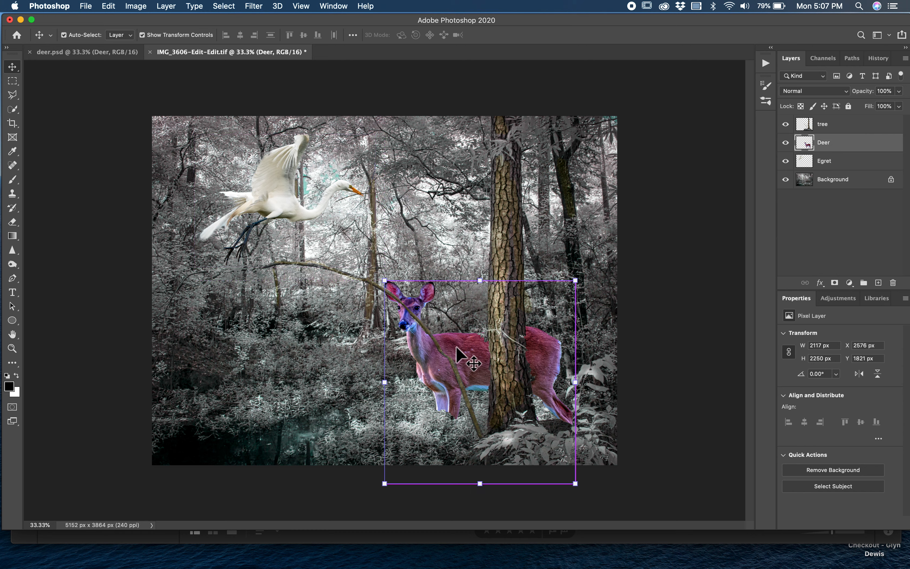
{"action": "left_click", "coordinate": [500, 241], "text": "super"}
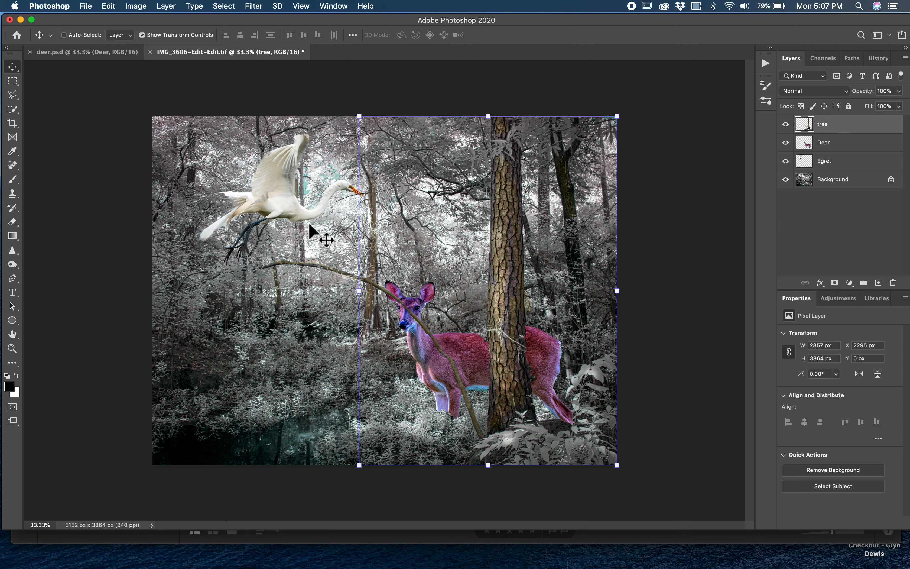
{"action": "left_click", "coordinate": [280, 196], "text": "super"}
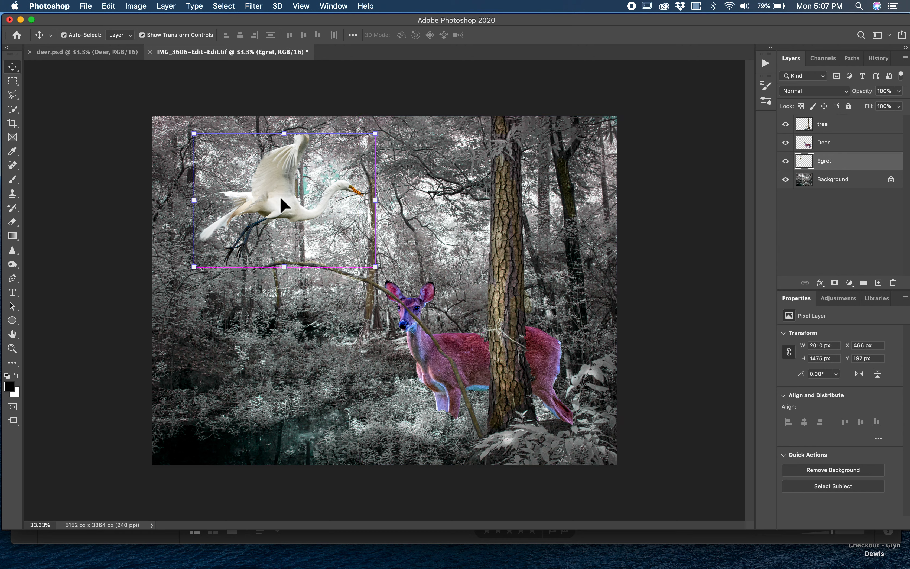
{"action": "left_click", "coordinate": [836, 146]}
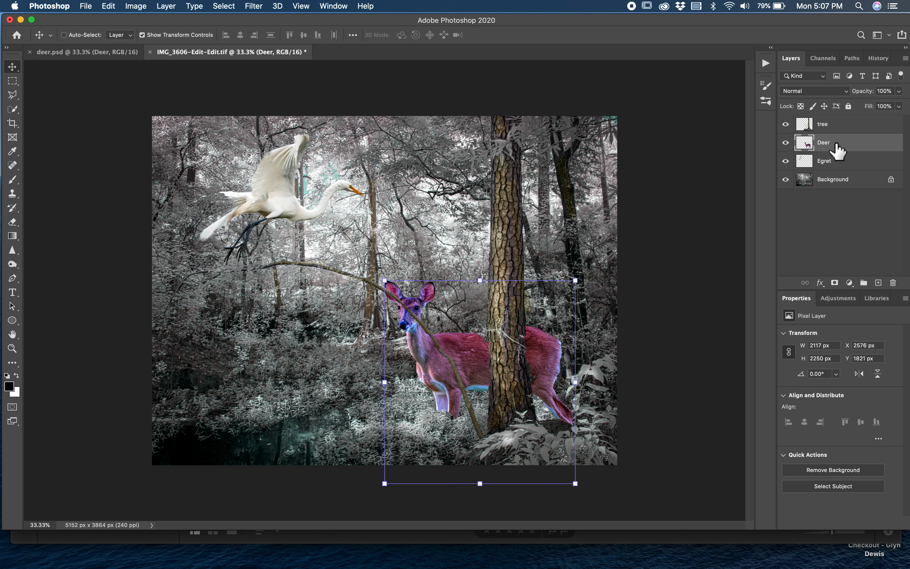
{"action": "left_click", "coordinate": [835, 129]}
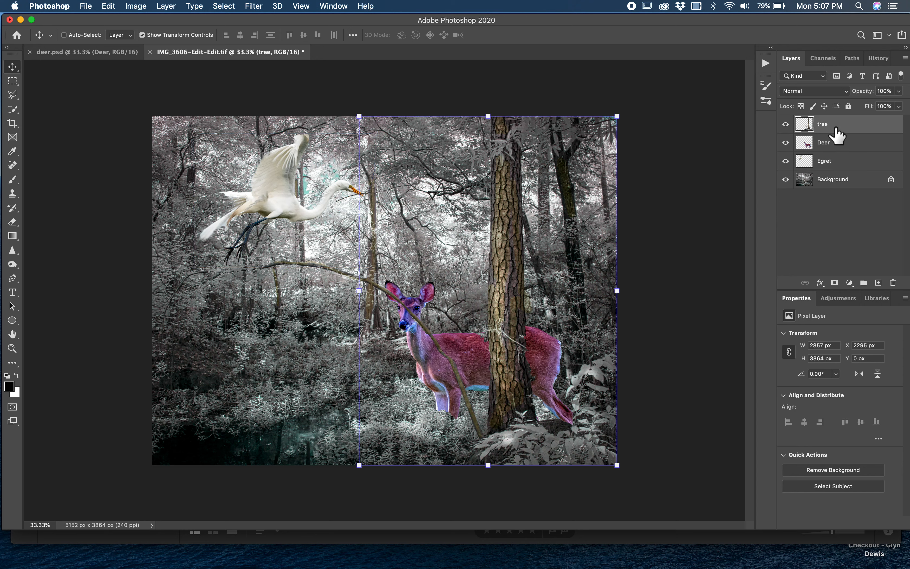
Move the egret onto the deer at about X 2435, Y 1530 px, and place the Egret layer above the Deer layer.
{"action": "left_click", "coordinate": [832, 165]}
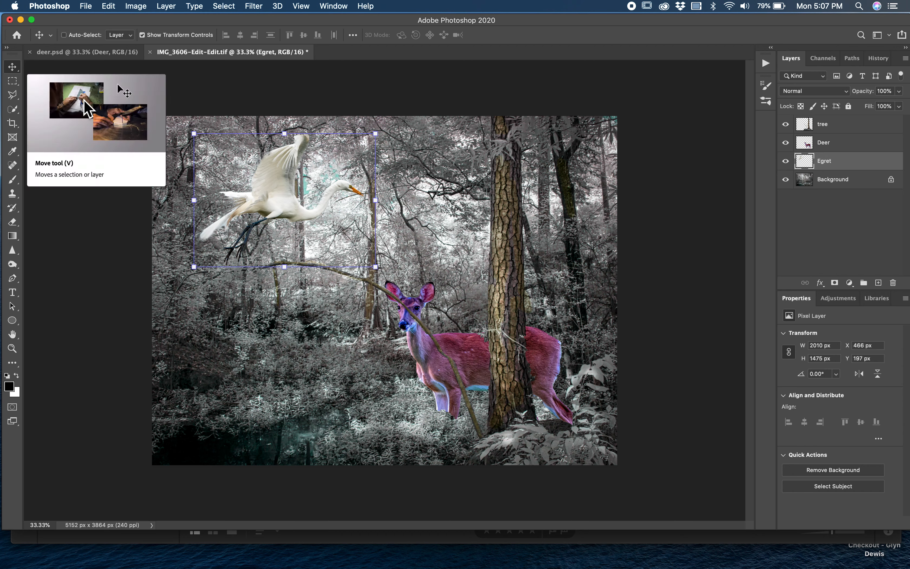
{"action": "left_click_drag", "start_coordinate": [259, 192], "coordinate": [437, 313]}
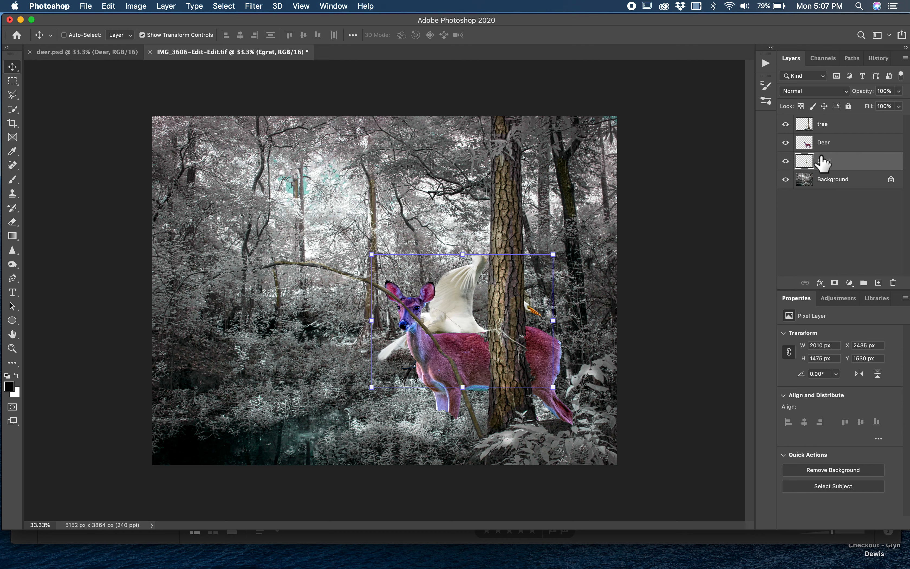
{"action": "left_click_drag", "start_coordinate": [823, 165], "coordinate": [822, 147]}
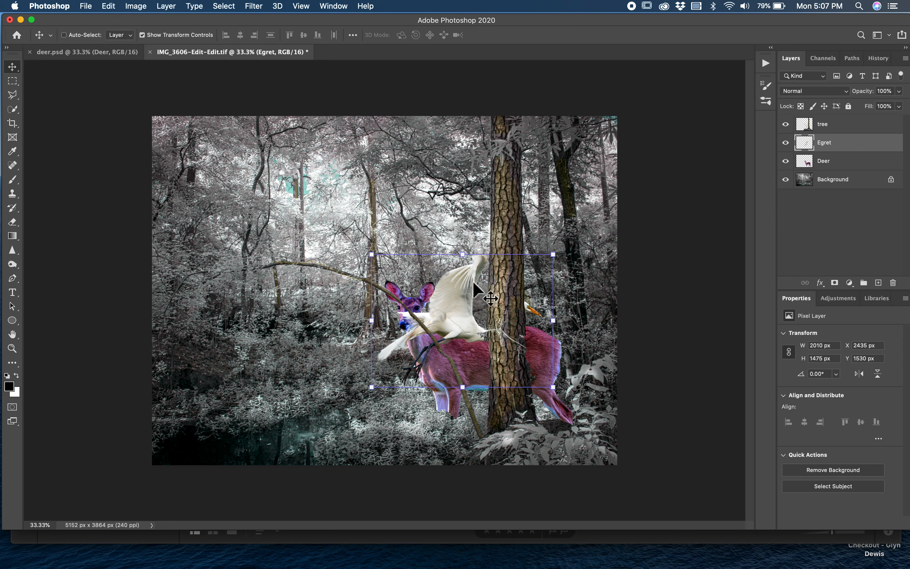
Bring the Egret layer above the tree layer and place the egret in the image's upper left at about X 349, Y 277 px.
{"action": "left_click_drag", "start_coordinate": [449, 289], "coordinate": [477, 232]}
{"action": "left_click_drag", "start_coordinate": [863, 142], "coordinate": [865, 126]}
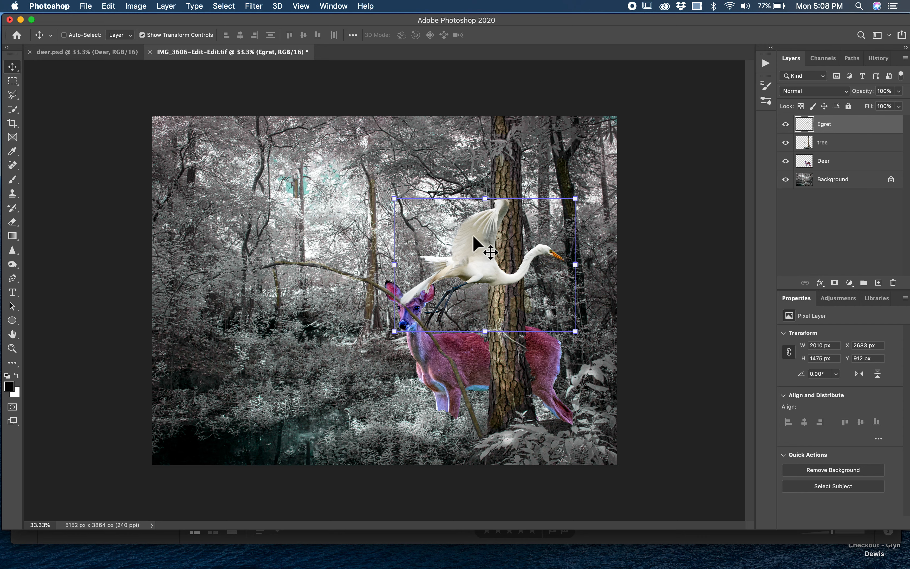
{"action": "left_click_drag", "start_coordinate": [472, 252], "coordinate": [261, 194]}
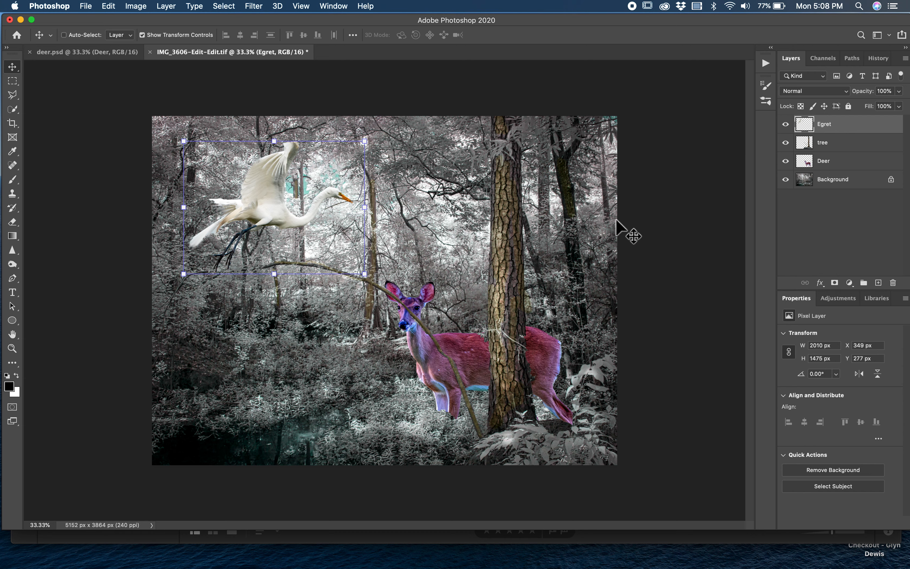
Toggle the tree layer's visibility off and on, and give the Egret layer a red colour label.
{"action": "left_click", "coordinate": [785, 142]}
{"action": "left_click", "coordinate": [785, 142]}
{"action": "left_click", "coordinate": [784, 131]}
{"action": "right_click", "coordinate": [803, 125]}
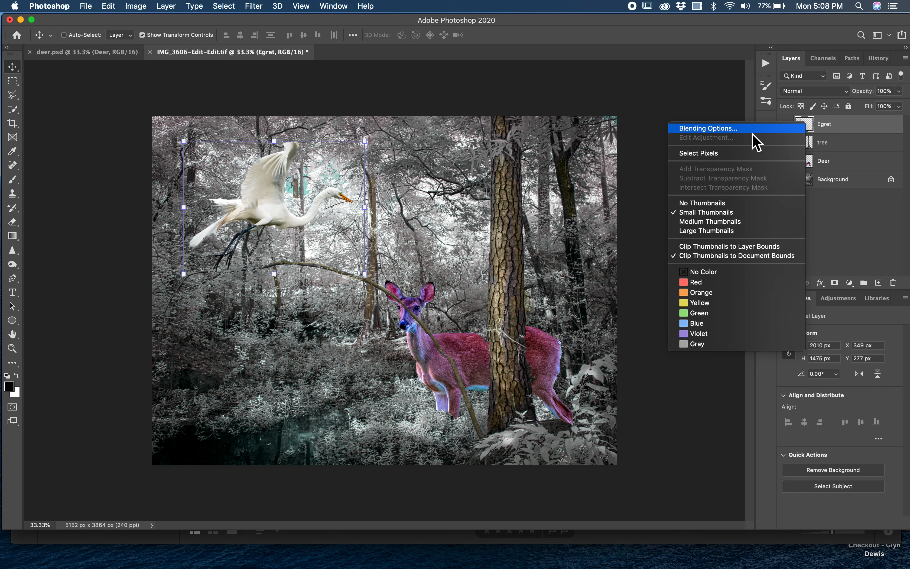
{"action": "left_click", "coordinate": [702, 283]}
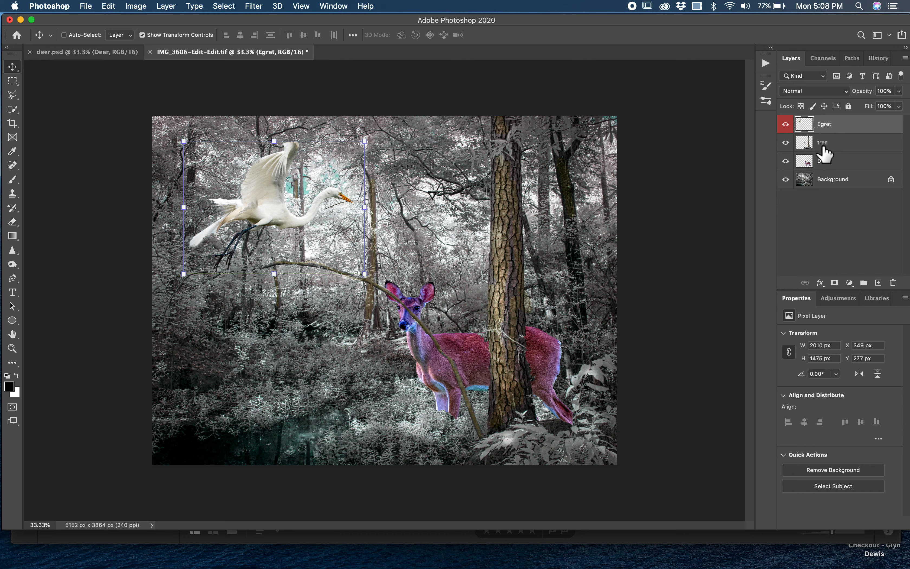
Group the tree and Deer layers as Group 1, with no colour, Pass Through mode and 100% opacity.
{"action": "left_click", "coordinate": [847, 150]}
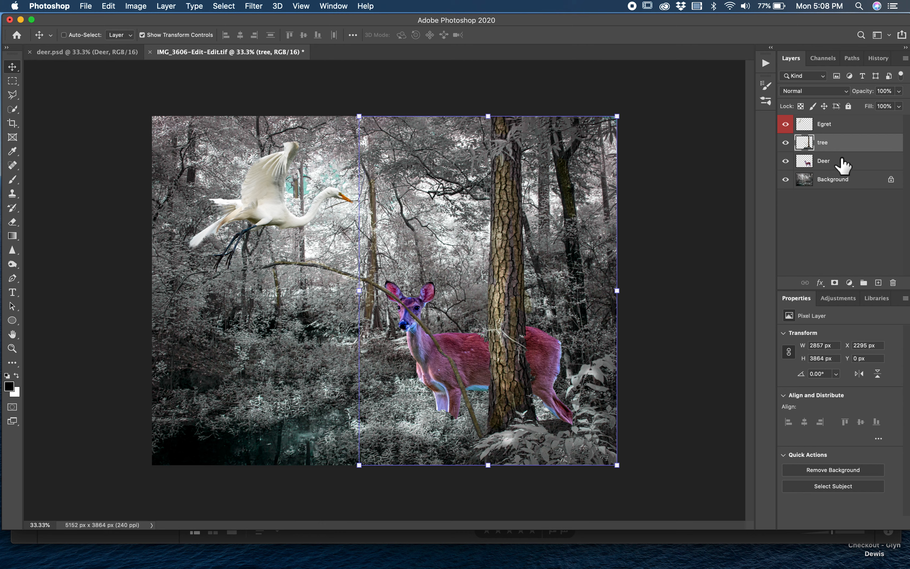
{"action": "left_click", "coordinate": [846, 133]}
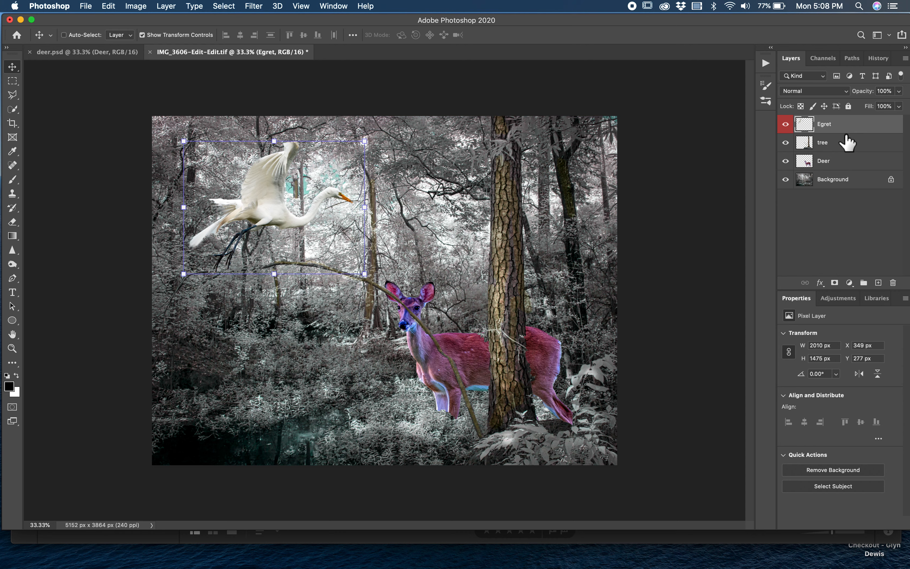
{"action": "left_click", "coordinate": [846, 147]}
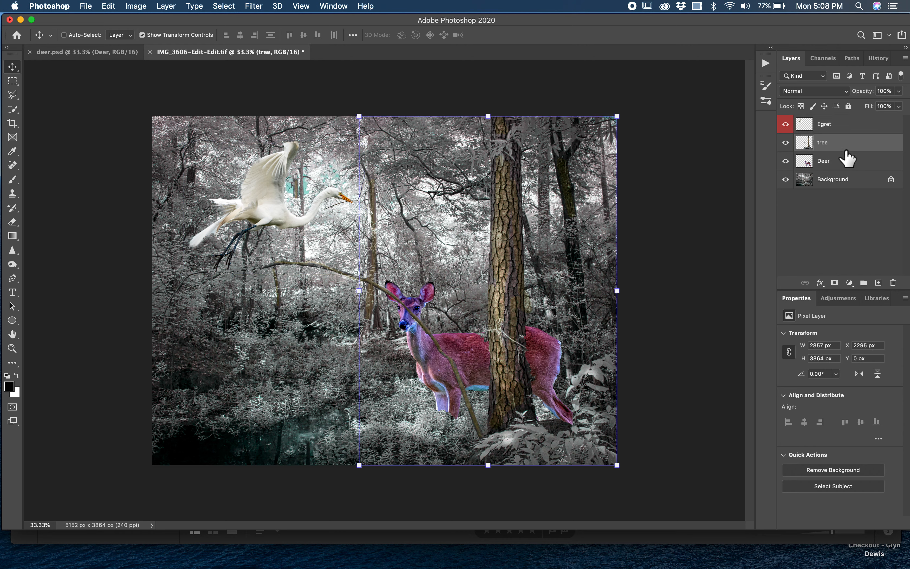
{"action": "left_click", "coordinate": [848, 169], "text": "shift"}
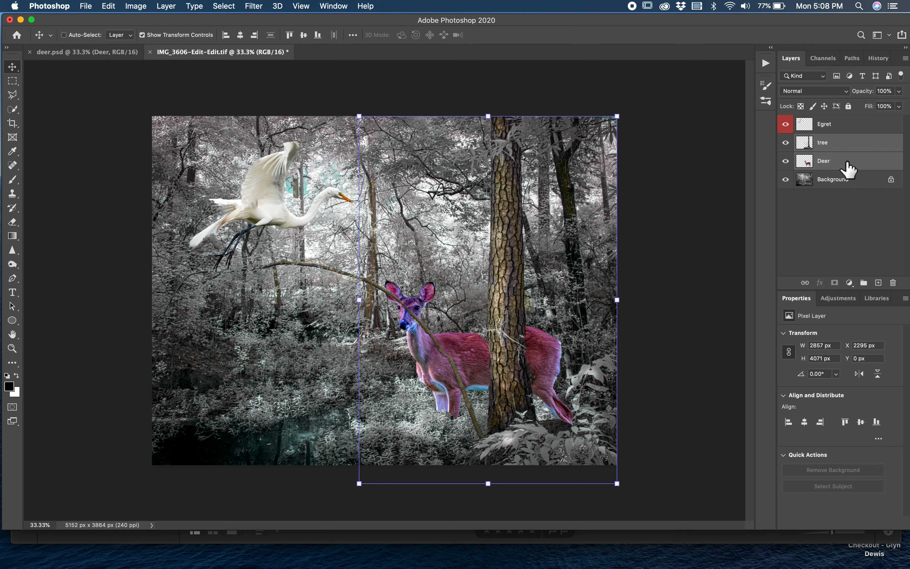
{"action": "right_click", "coordinate": [848, 169]}
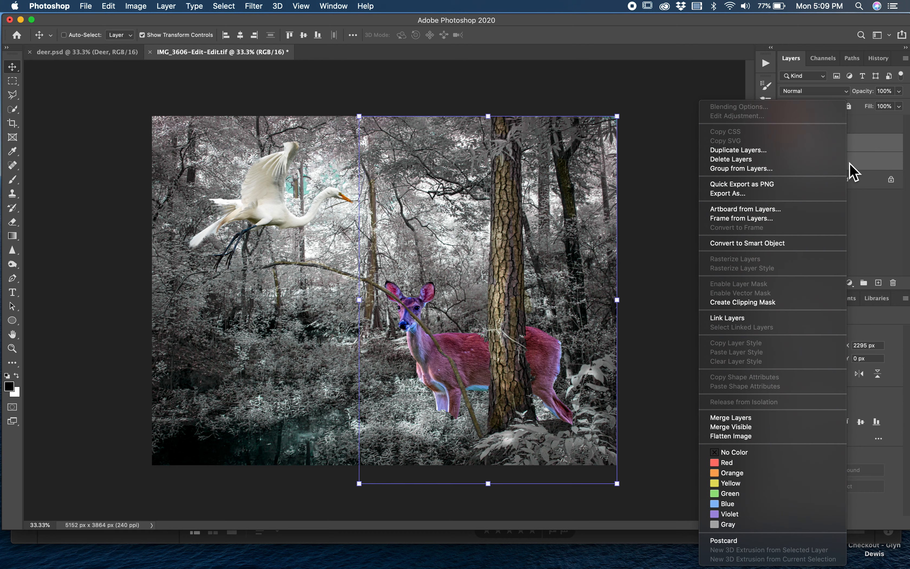
{"action": "left_click", "coordinate": [784, 176]}
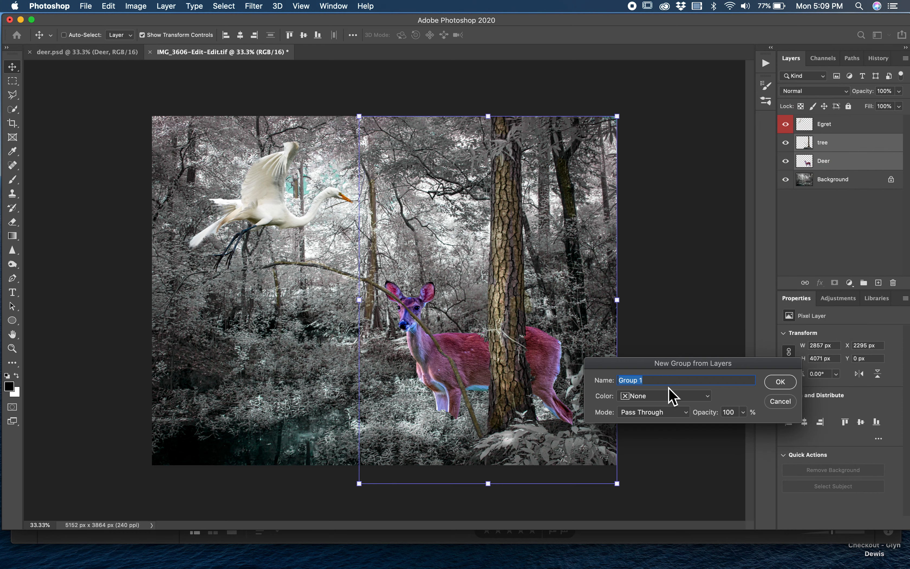
{"action": "left_click", "coordinate": [775, 386]}
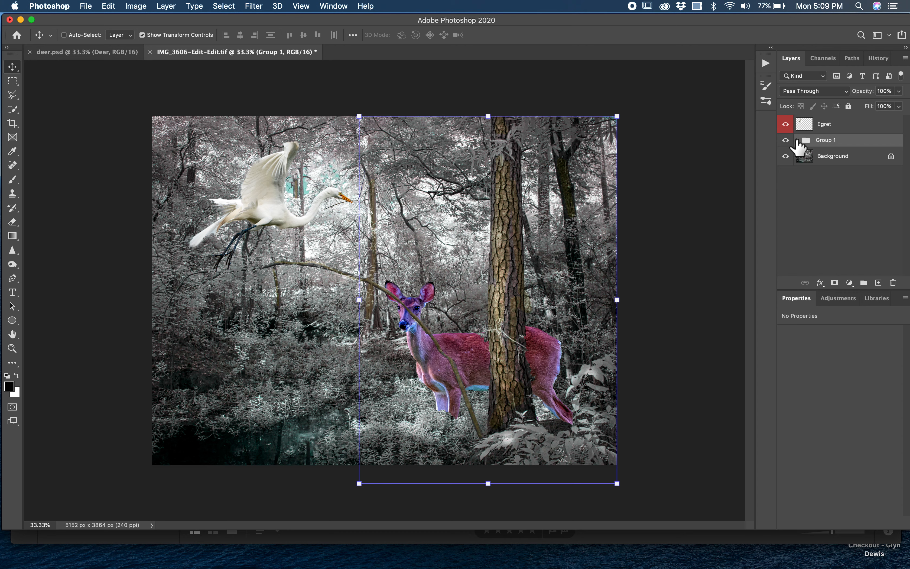
Expand Group 1 to list its tree and Deer layers.
{"action": "left_click", "coordinate": [797, 140]}
{"action": "left_click", "coordinate": [796, 140]}
{"action": "left_click", "coordinate": [796, 140]}
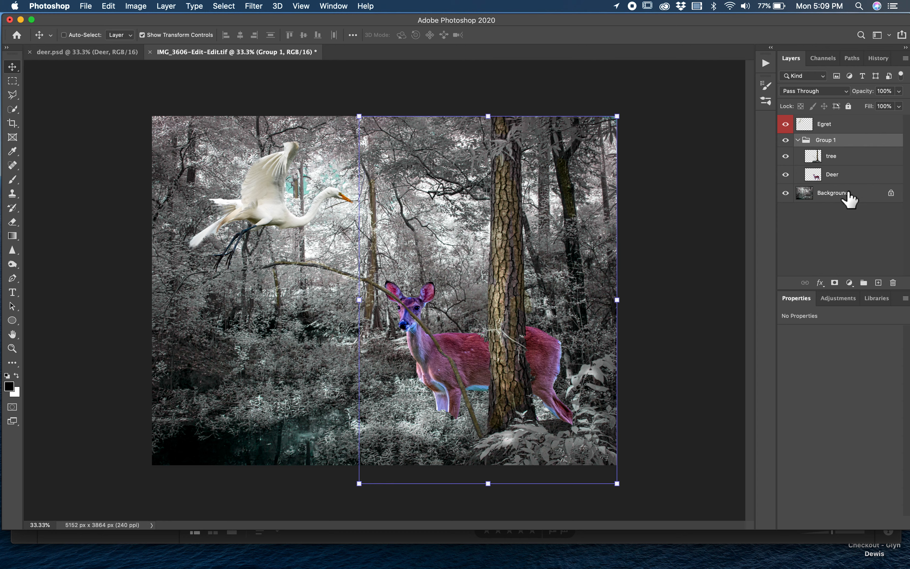
Select the tree layer inside Group 1 and try varying its opacity, ending back at 100%.
{"action": "left_click", "coordinate": [811, 163]}
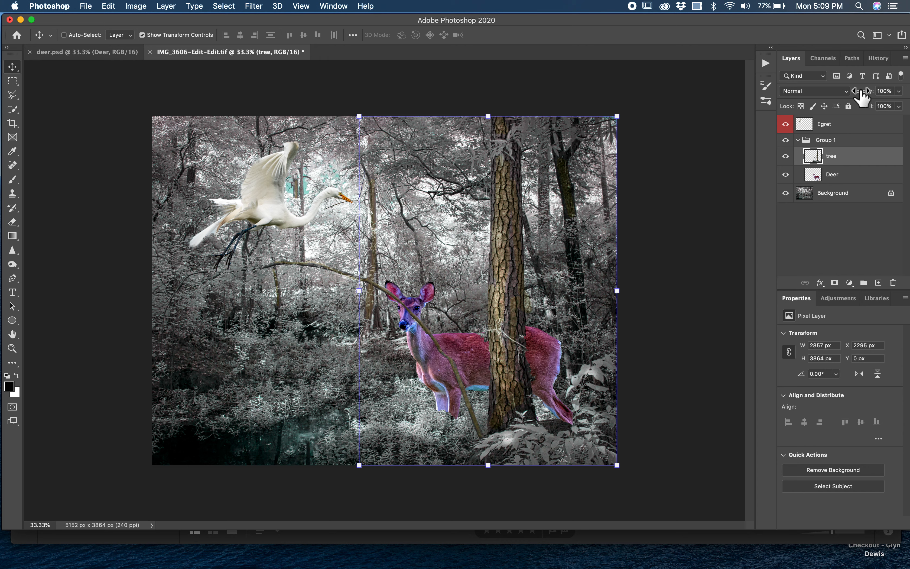
{"action": "left_click_drag", "start_coordinate": [861, 97], "coordinate": [886, 98]}
{"action": "left_click_drag", "start_coordinate": [886, 92], "coordinate": [888, 95]}
{"action": "left_click", "coordinate": [875, 93]}
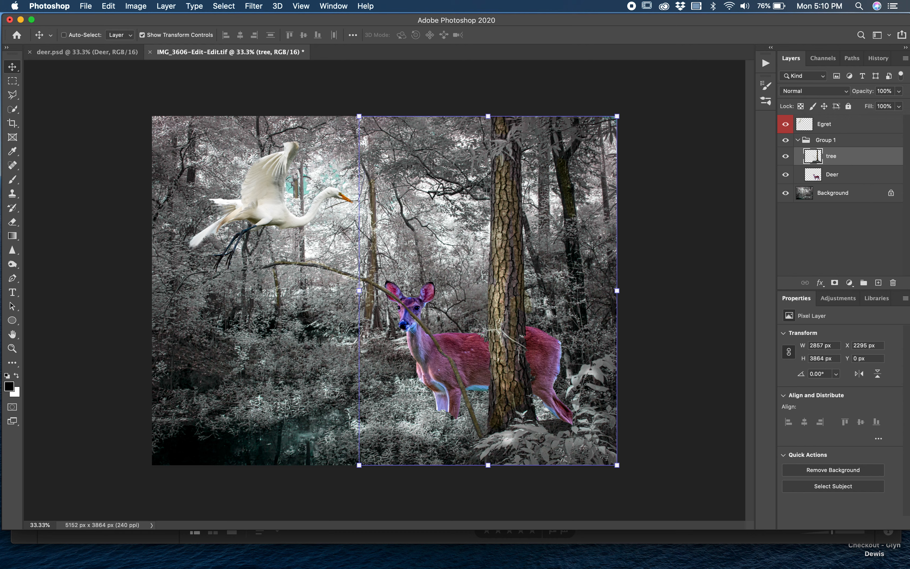
{"action": "mouse_move", "coordinate": [897, 197]}
Try a black Drop Shadow on the Egret layer with 39% opacity, 98 px distance and 67% spread, and switch it off.
{"action": "left_click", "coordinate": [811, 126]}
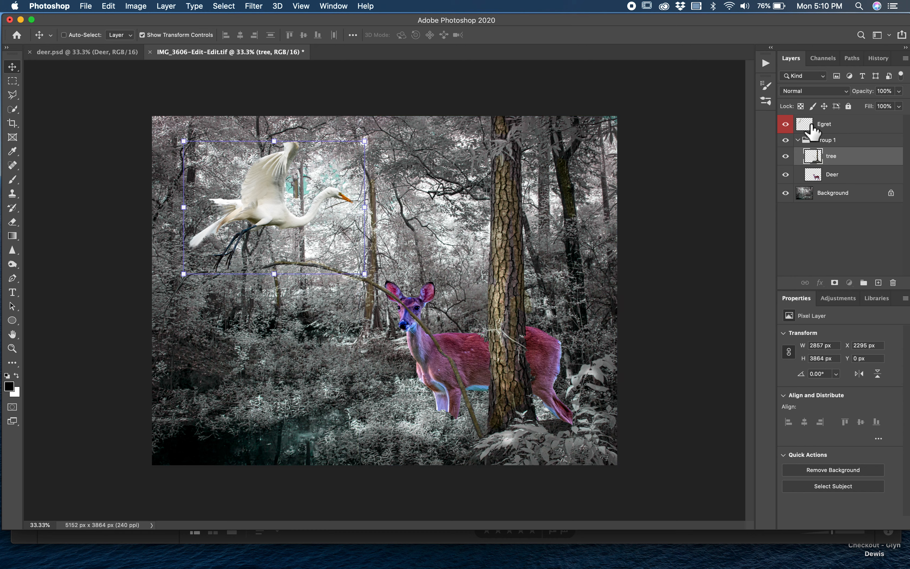
{"action": "left_click", "coordinate": [820, 283]}
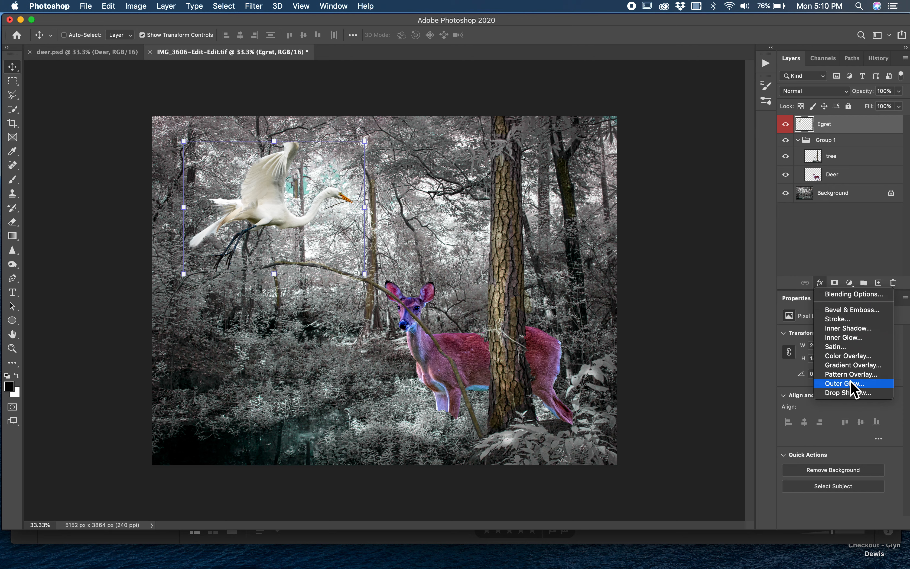
{"action": "left_click", "coordinate": [849, 393]}
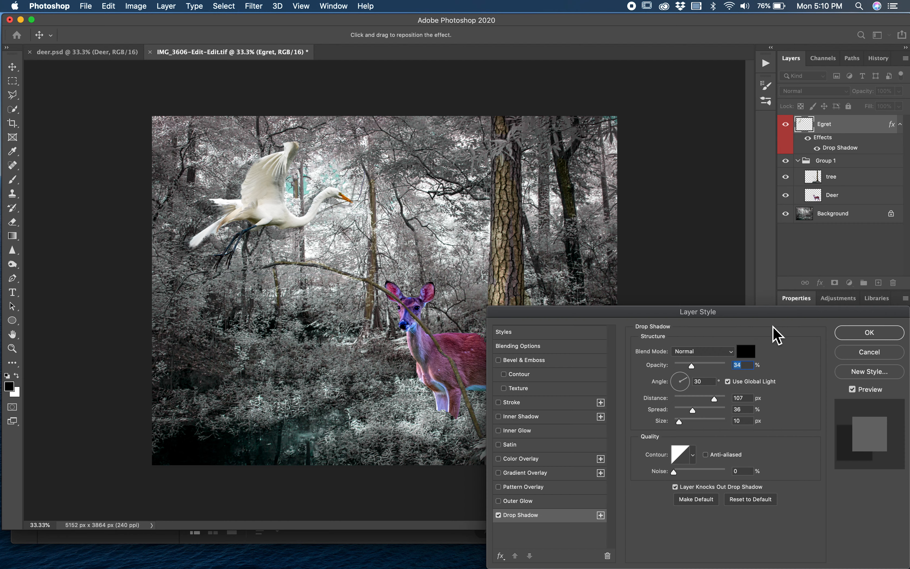
{"action": "left_click_drag", "start_coordinate": [736, 316], "coordinate": [664, 204]}
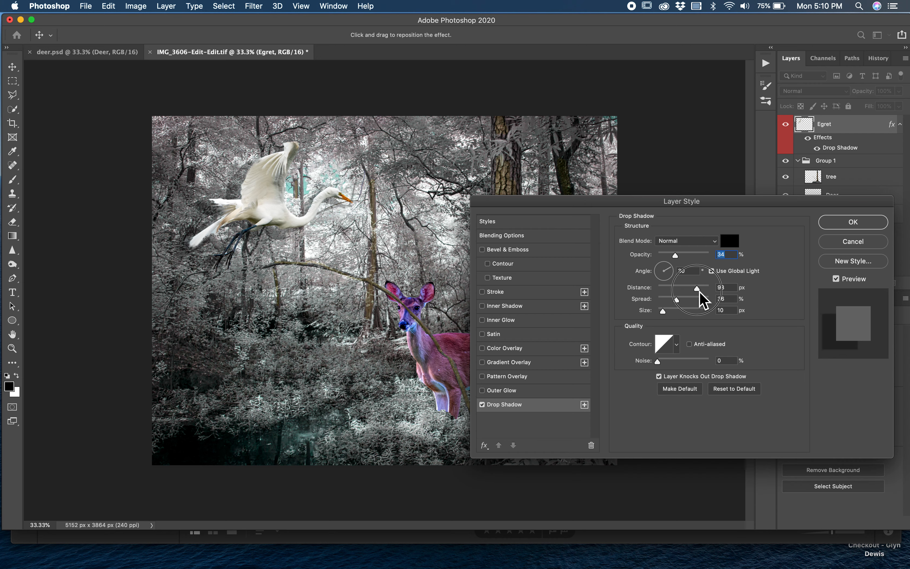
{"action": "mouse_move", "coordinate": [699, 291]}
{"action": "left_mouse_down"}
{"action": "mouse_move", "coordinate": [671, 289]}
{"action": "mouse_move", "coordinate": [696, 288]}
{"action": "left_mouse_up"}
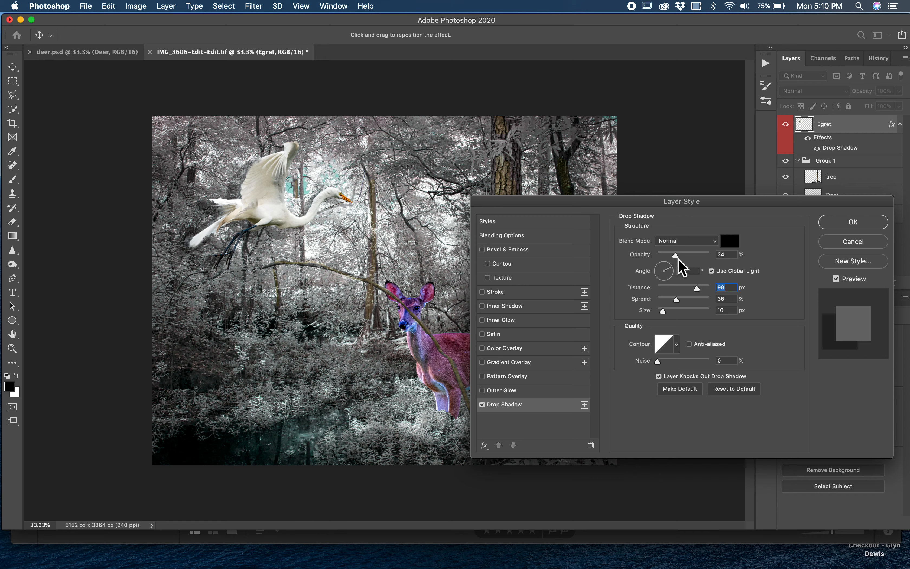
{"action": "mouse_move", "coordinate": [678, 258]}
{"action": "left_mouse_down"}
{"action": "mouse_move", "coordinate": [695, 260]}
{"action": "mouse_move", "coordinate": [684, 259]}
{"action": "left_mouse_up"}
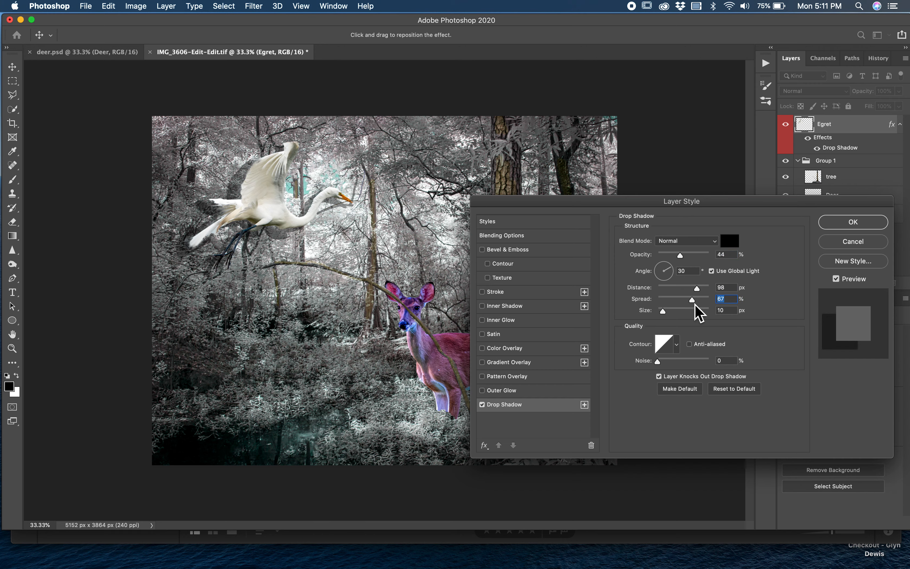
{"action": "left_click", "coordinate": [679, 256]}
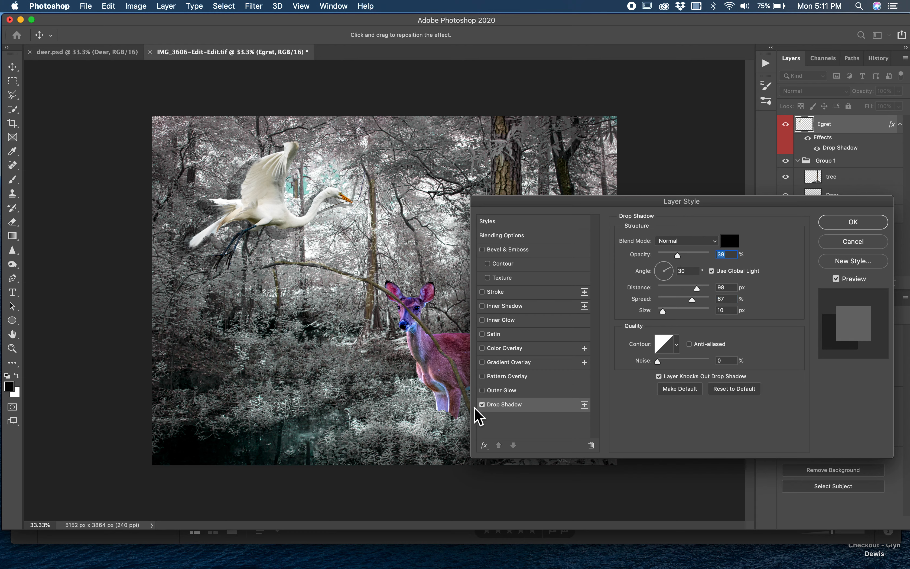
{"action": "left_click", "coordinate": [482, 405]}
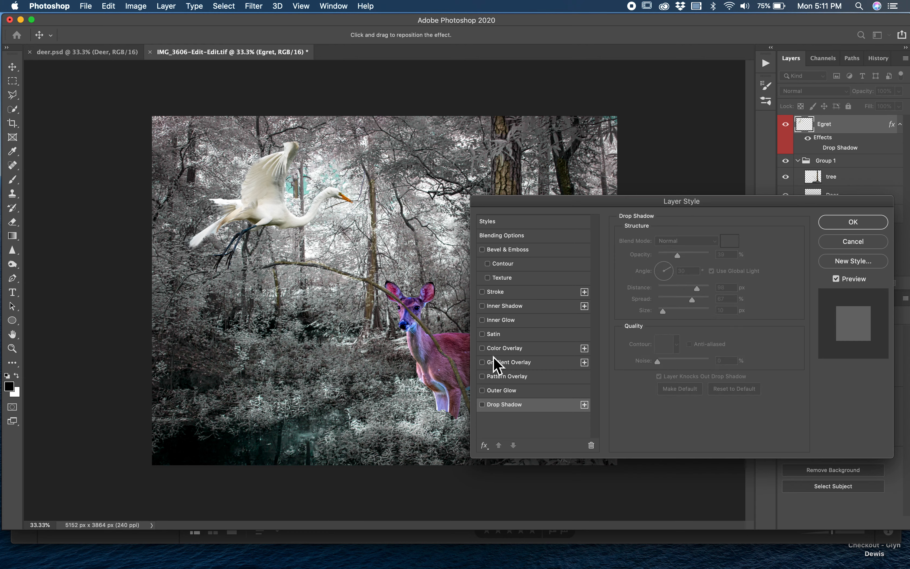
Try a Bevel & Emboss on the Egret layer with 844% depth, 62 px size and 9 px soften.
{"action": "left_click", "coordinate": [487, 250]}
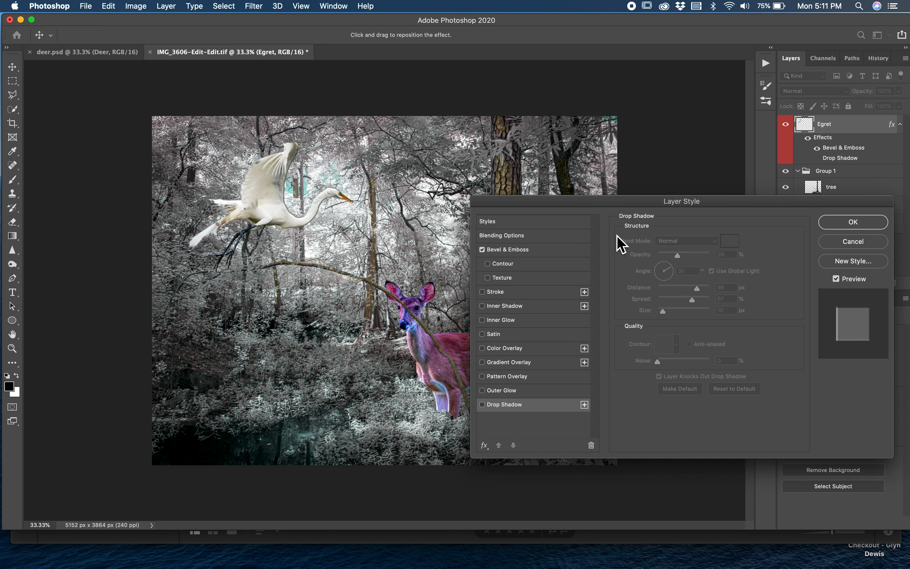
{"action": "left_click", "coordinate": [556, 248]}
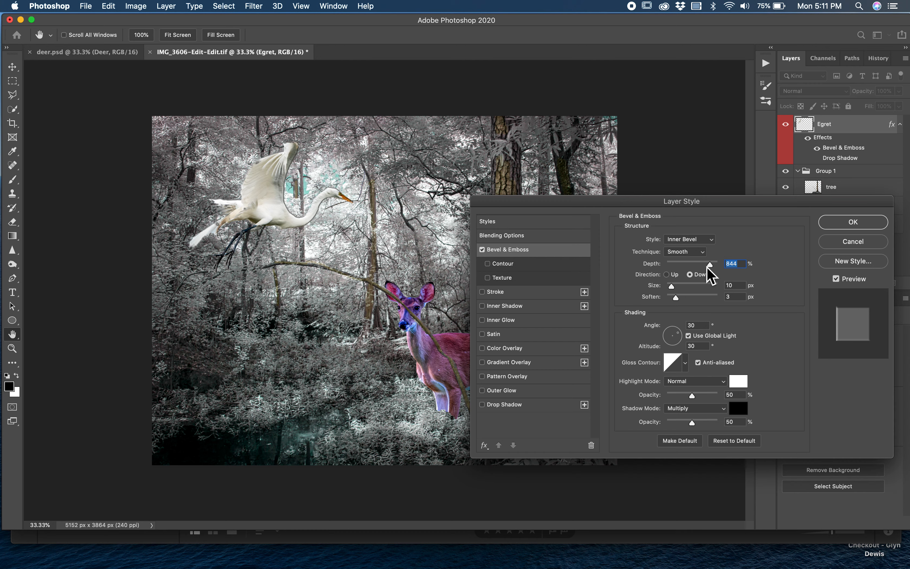
{"action": "mouse_move", "coordinate": [675, 288]}
{"action": "left_mouse_down"}
{"action": "mouse_move", "coordinate": [698, 300]}
{"action": "mouse_move", "coordinate": [683, 289]}
{"action": "left_mouse_up"}
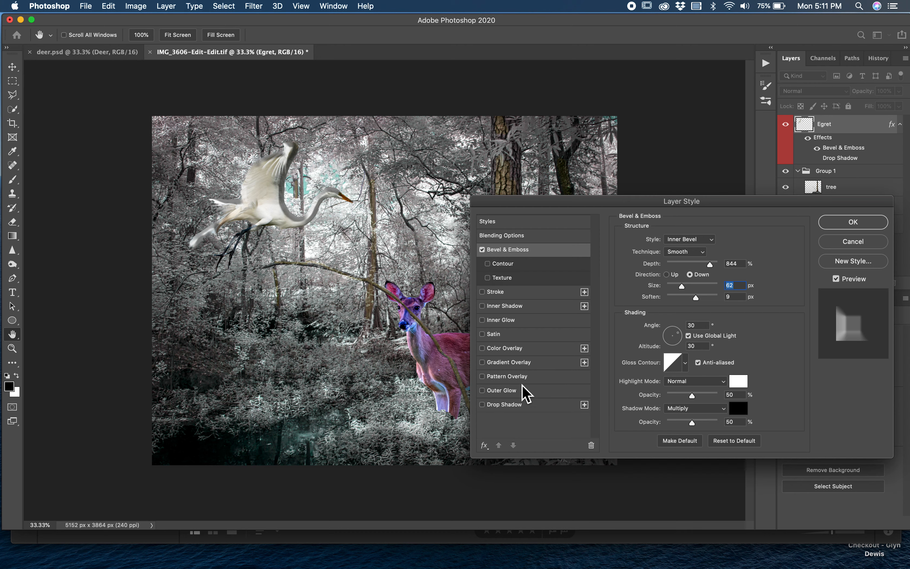
Try a 1 px black outside Stroke on the Egret layer, and discard all the layer style changes.
{"action": "left_click", "coordinate": [516, 291]}
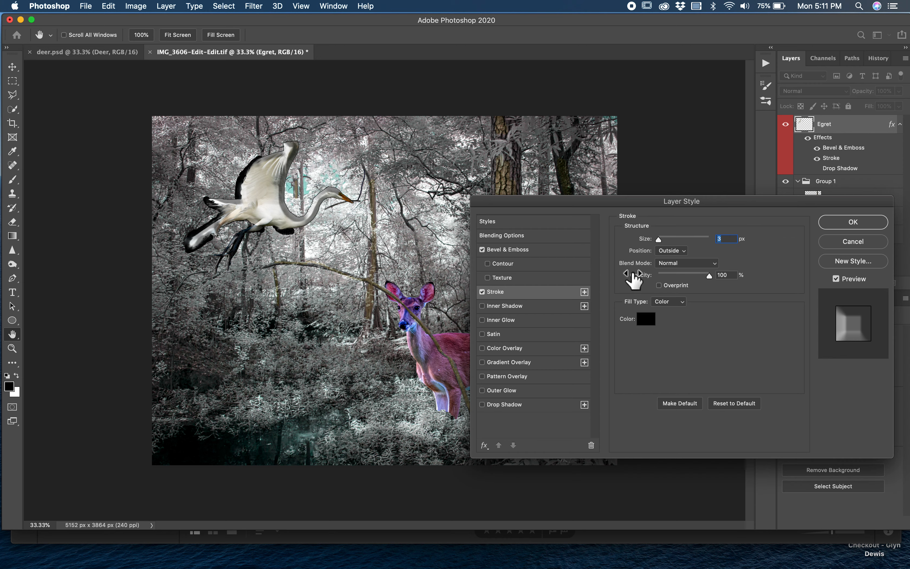
{"action": "mouse_move", "coordinate": [660, 240]}
{"action": "left_mouse_down"}
{"action": "mouse_move", "coordinate": [676, 244]}
{"action": "mouse_move", "coordinate": [655, 238]}
{"action": "left_mouse_up"}
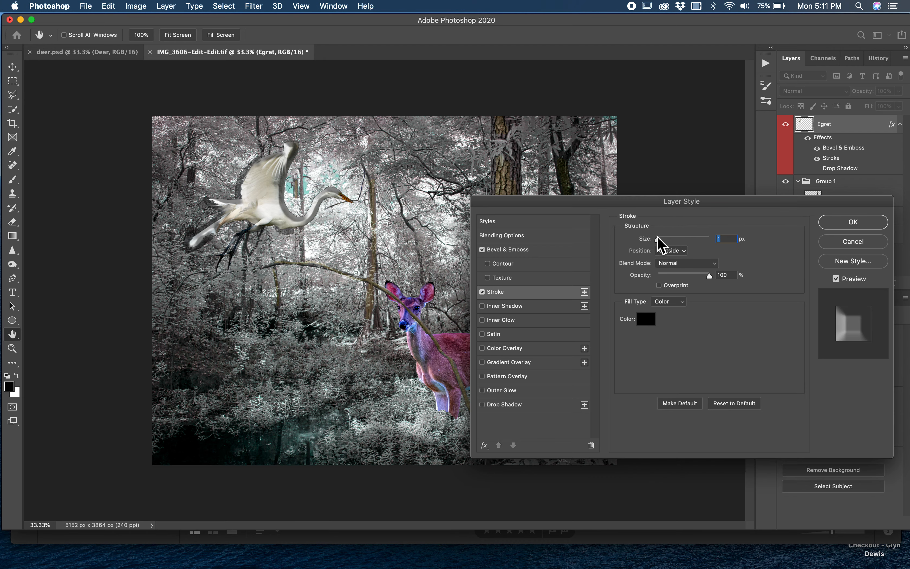
{"action": "left_click", "coordinate": [846, 241]}
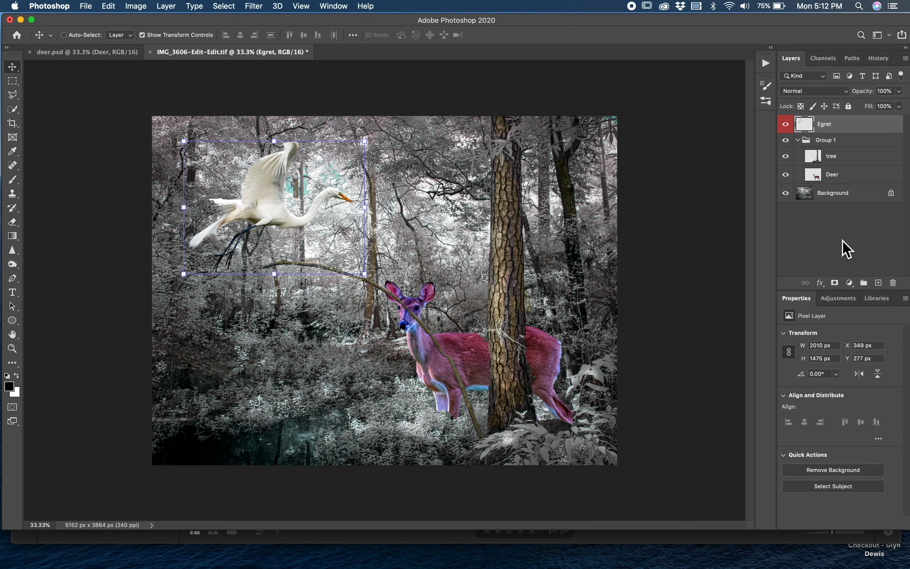
Look over the available adjustments and the list of fill and adjustment layer types without adding one.
{"action": "left_click", "coordinate": [839, 299]}
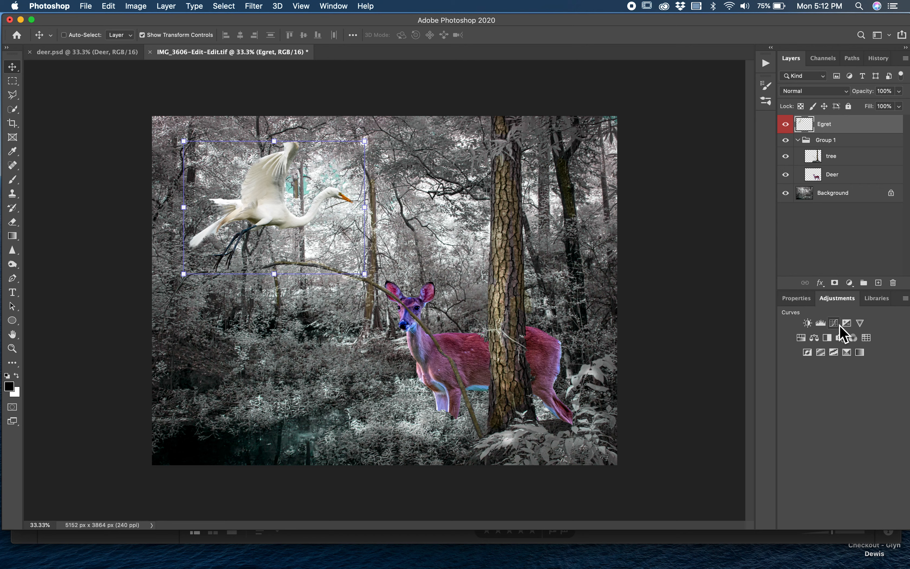
{"action": "left_click", "coordinate": [849, 284]}
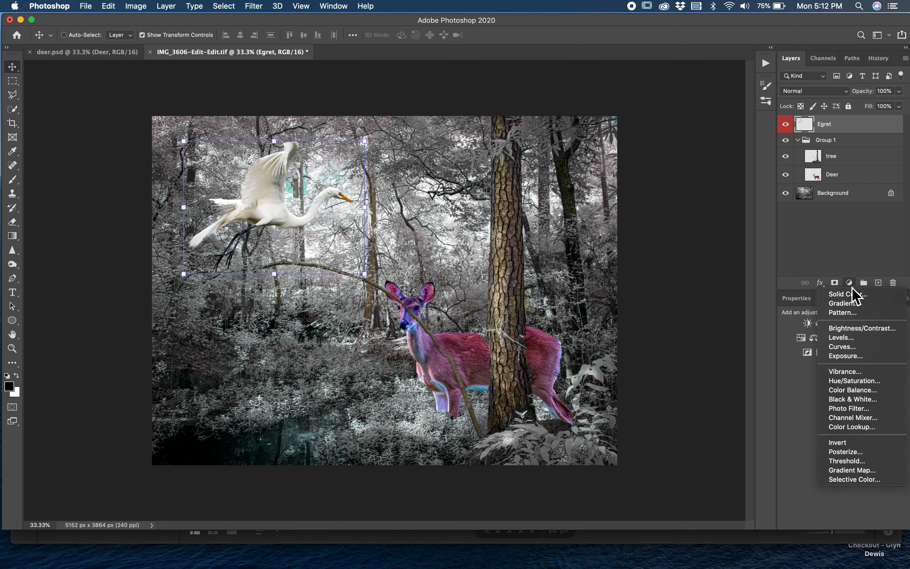
{"action": "left_click", "coordinate": [797, 405]}
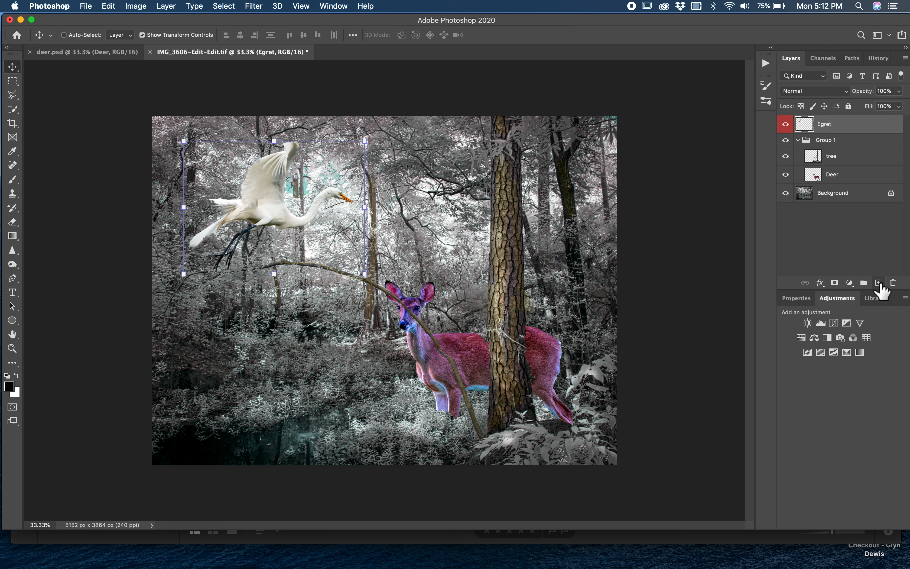
Add an empty layer directly above the Deer layer and choose bright red as the Brush tool's foreground color.
{"action": "left_click", "coordinate": [846, 175]}
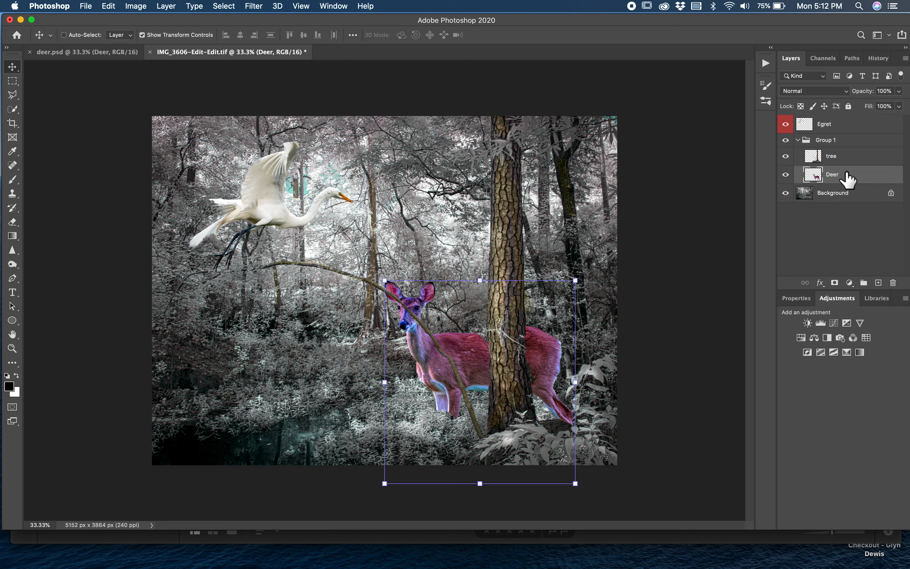
{"action": "left_click", "coordinate": [878, 285]}
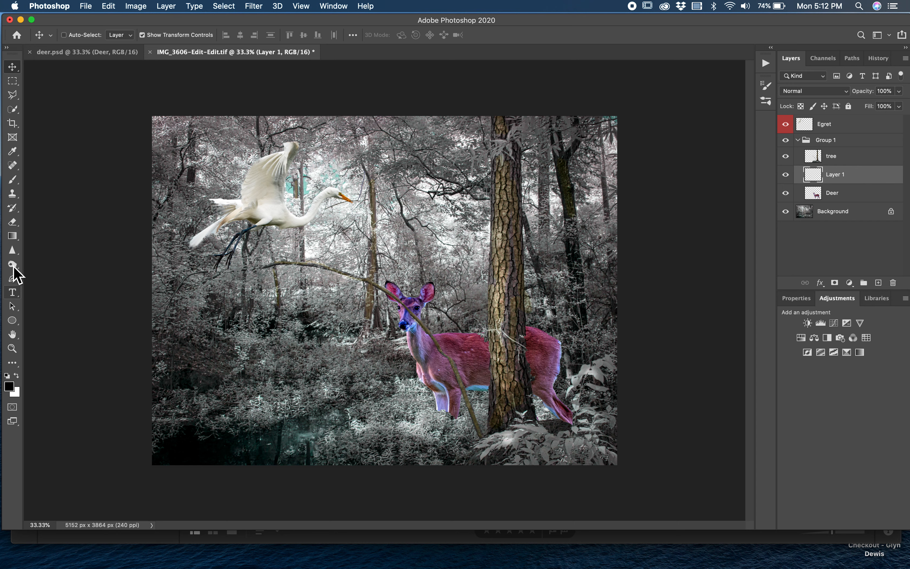
{"action": "left_click", "coordinate": [13, 181]}
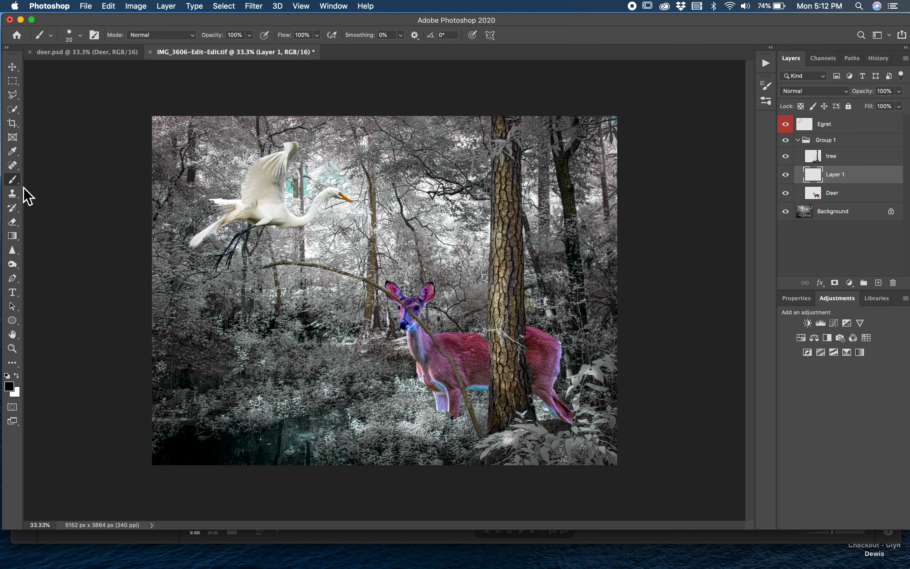
{"action": "left_click", "coordinate": [9, 386]}
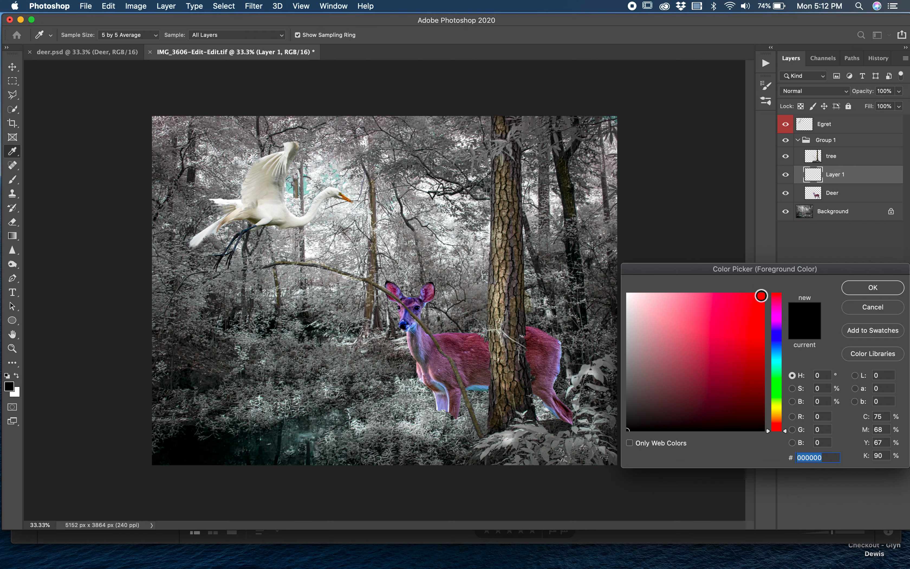
{"action": "left_click", "coordinate": [761, 295]}
{"action": "left_click", "coordinate": [865, 288]}
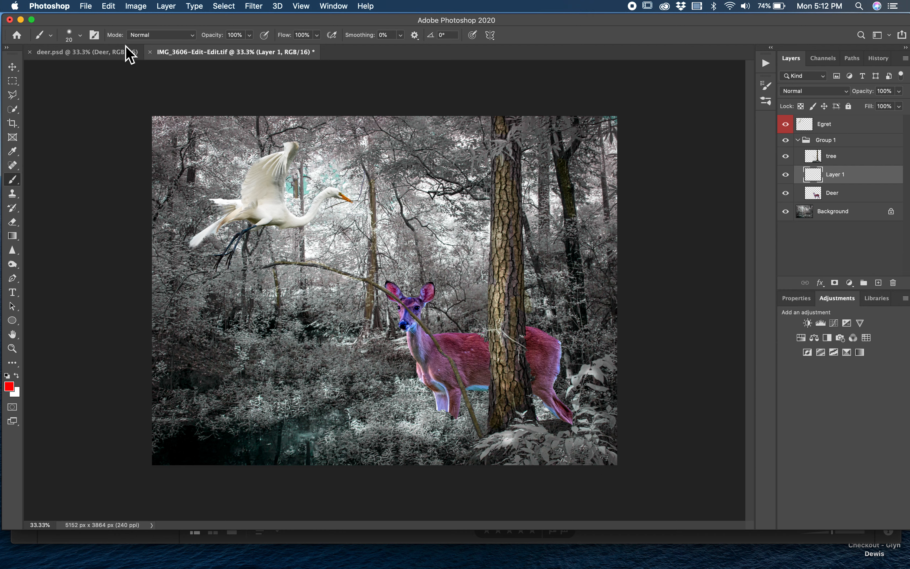
Set a harder 50 px brush and paint a looping red scribble across the deer and tree on the new layer.
{"action": "left_click", "coordinate": [75, 36]}
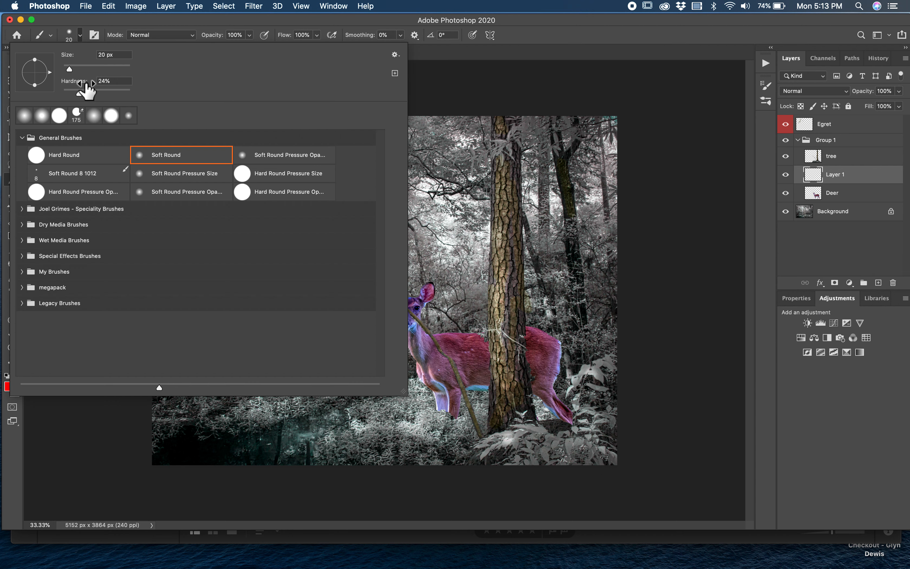
{"action": "left_click", "coordinate": [107, 91]}
{"action": "left_click", "coordinate": [812, 179]}
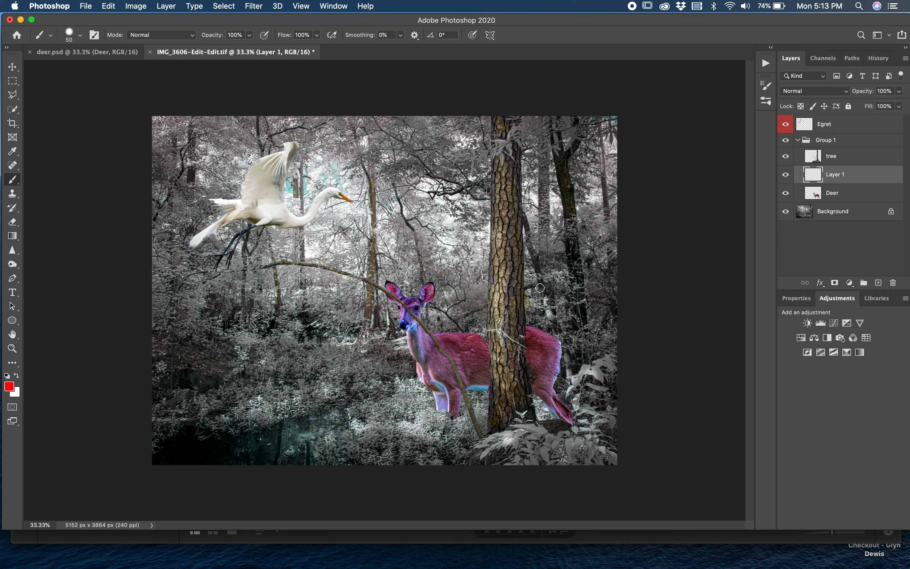
{"action": "mouse_move", "coordinate": [538, 286]}
{"action": "left_mouse_down"}
{"action": "mouse_move", "coordinate": [446, 258]}
{"action": "mouse_move", "coordinate": [436, 265]}
{"action": "mouse_move", "coordinate": [444, 284]}
{"action": "mouse_move", "coordinate": [426, 341]}
{"action": "mouse_move", "coordinate": [356, 334]}
{"action": "mouse_move", "coordinate": [376, 272]}
{"action": "mouse_move", "coordinate": [338, 242]}
{"action": "mouse_move", "coordinate": [339, 270]}
{"action": "mouse_move", "coordinate": [410, 312]}
{"action": "mouse_move", "coordinate": [462, 331]}
{"action": "mouse_move", "coordinate": [547, 346]}
{"action": "left_mouse_up"}
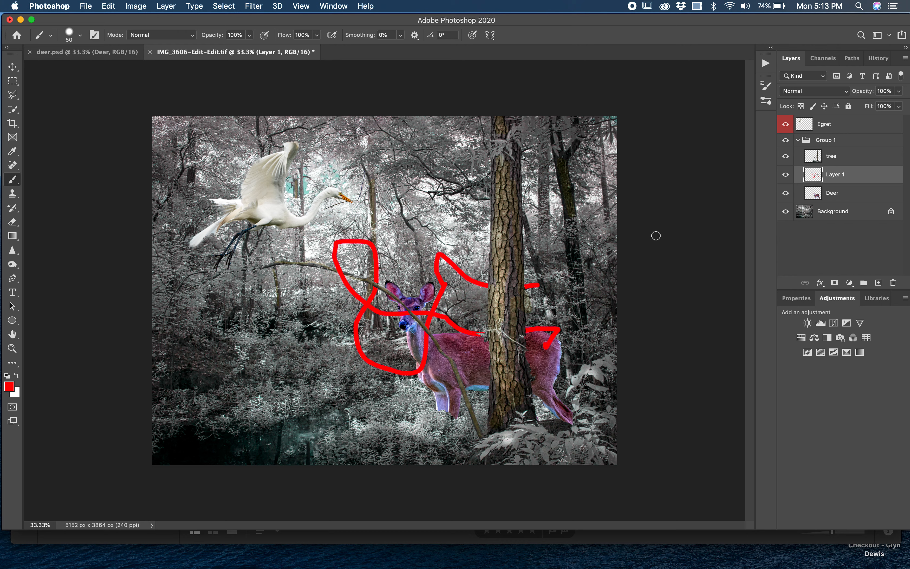
Toggle the scribble layer's visibility off and on twice, leaving it visible.
{"action": "left_click", "coordinate": [785, 175]}
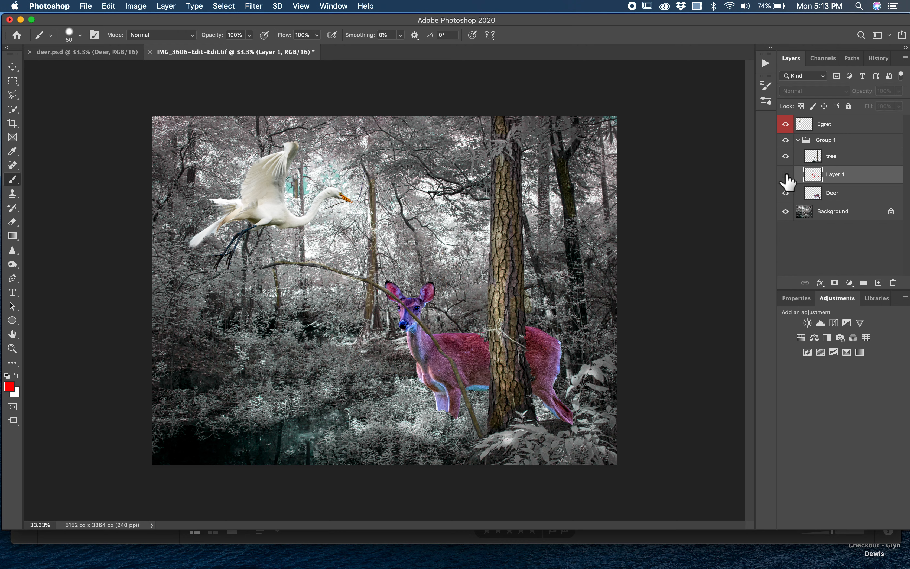
{"action": "left_click", "coordinate": [786, 174]}
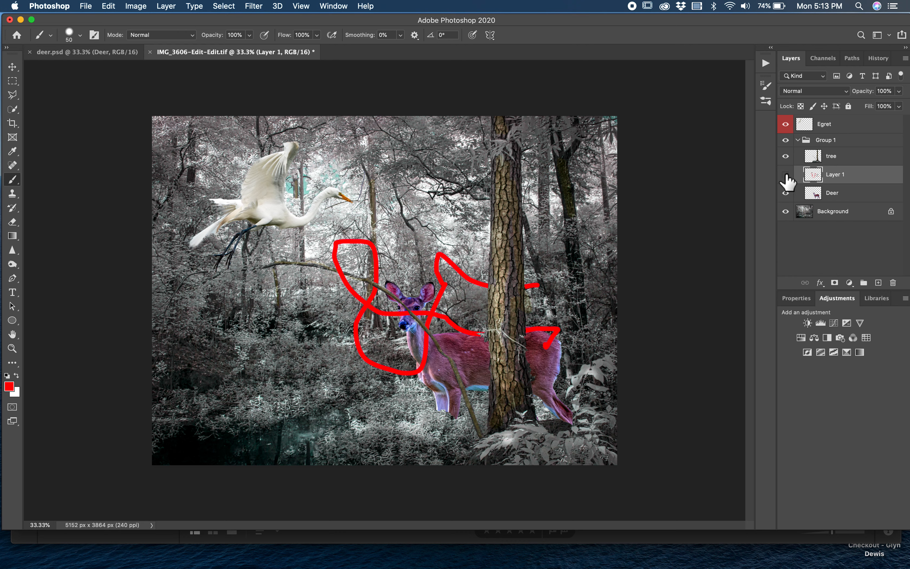
{"action": "left_click", "coordinate": [785, 174]}
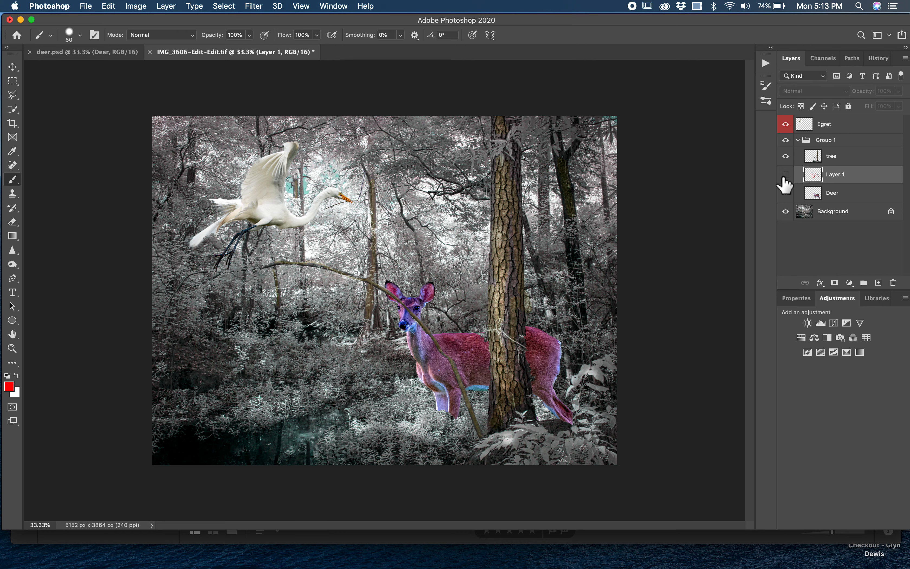
{"action": "left_click", "coordinate": [785, 176]}
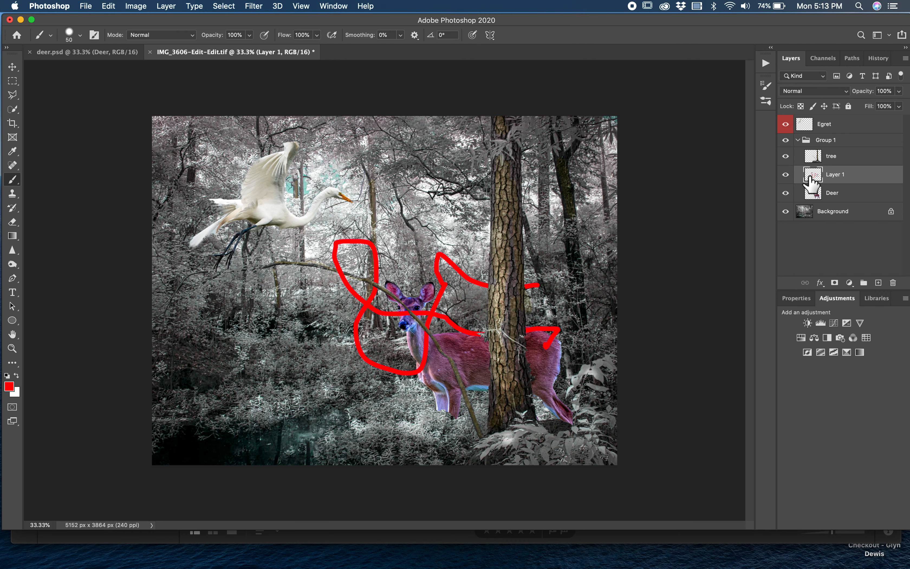
Place the scribble layer above the tree layer within Group 1, and toggle its visibility off and on.
{"action": "mouse_move", "coordinate": [811, 184]}
{"action": "left_mouse_down"}
{"action": "mouse_move", "coordinate": [811, 210]}
{"action": "mouse_move", "coordinate": [812, 153]}
{"action": "mouse_move", "coordinate": [816, 159]}
{"action": "left_mouse_up"}
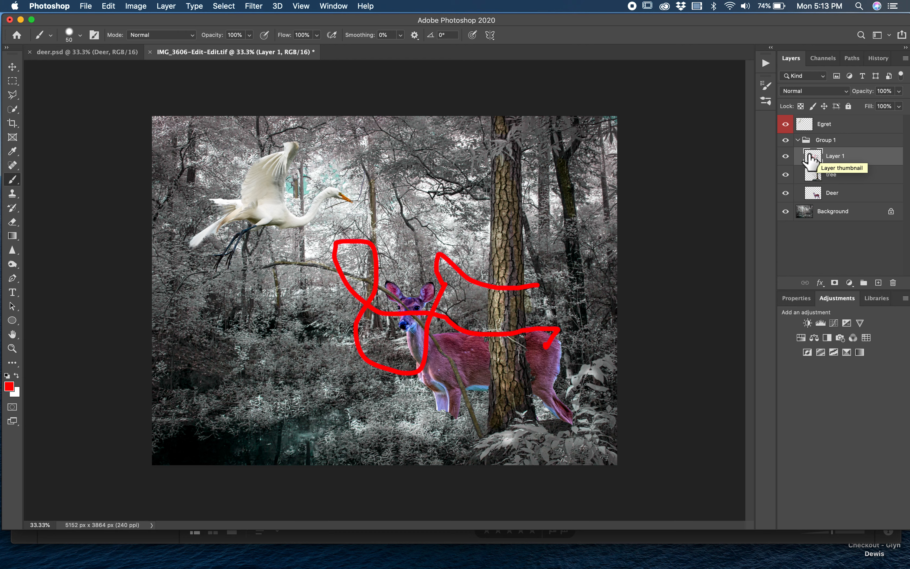
{"action": "left_click", "coordinate": [785, 156]}
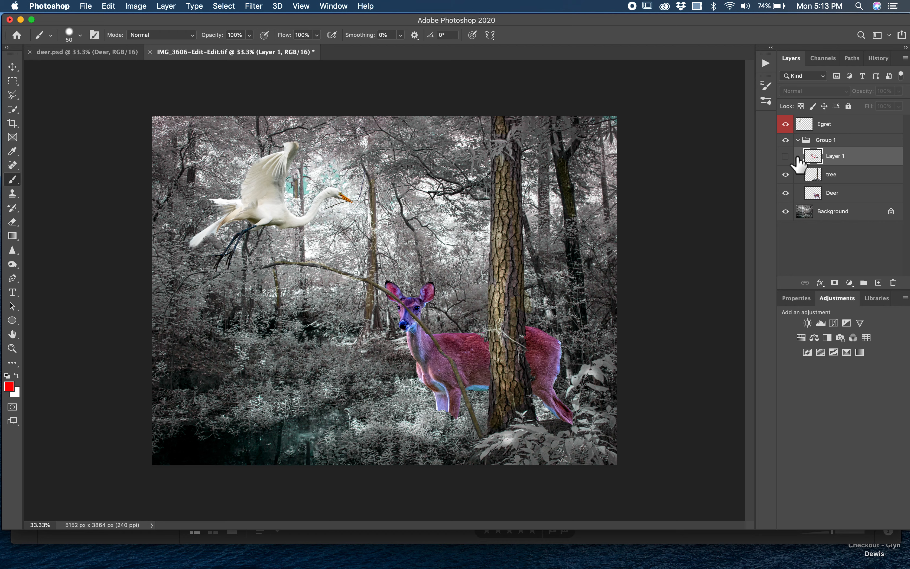
{"action": "left_click", "coordinate": [785, 157]}
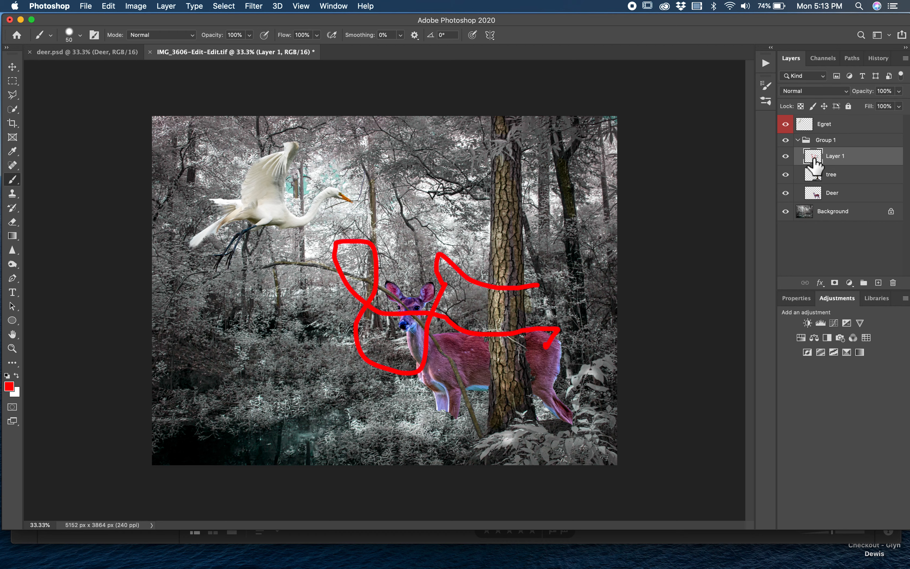
Delete the red scribble layer from Group 1 and duplicate the Deer layer.
{"action": "mouse_move", "coordinate": [814, 165]}
{"action": "left_mouse_down"}
{"action": "mouse_move", "coordinate": [872, 218]}
{"action": "mouse_move", "coordinate": [880, 271]}
{"action": "mouse_move", "coordinate": [893, 285]}
{"action": "left_mouse_up"}
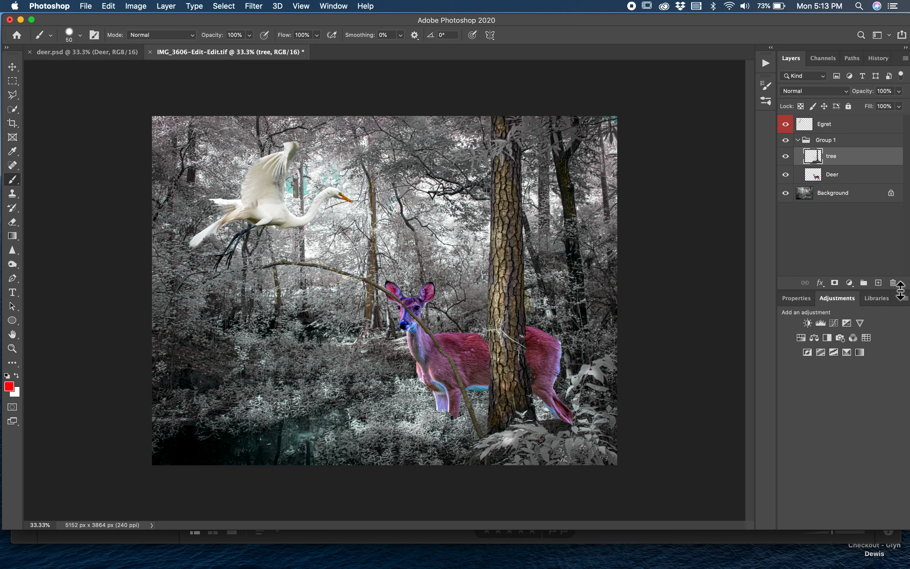
{"action": "mouse_move", "coordinate": [899, 287]}
{"action": "left_click", "coordinate": [831, 174]}
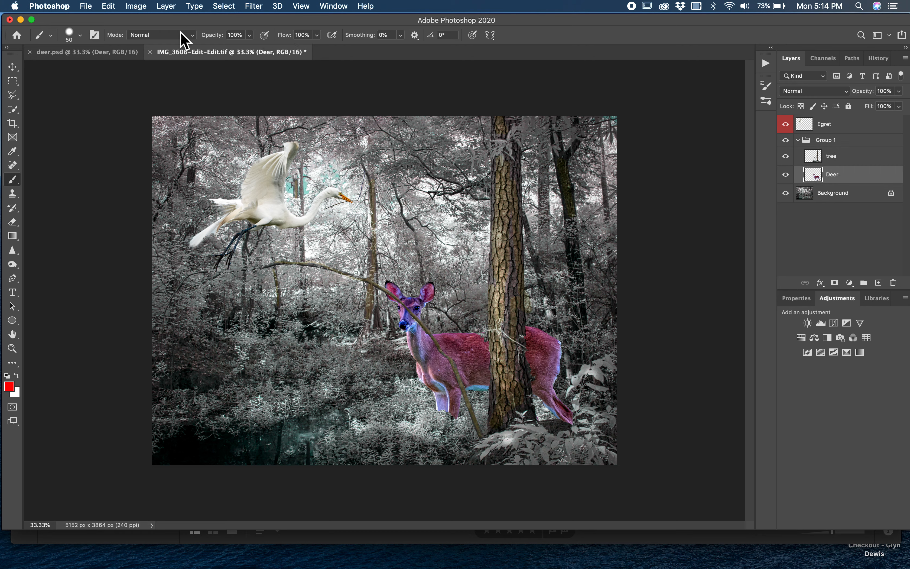
{"action": "left_click", "coordinate": [166, 6]}
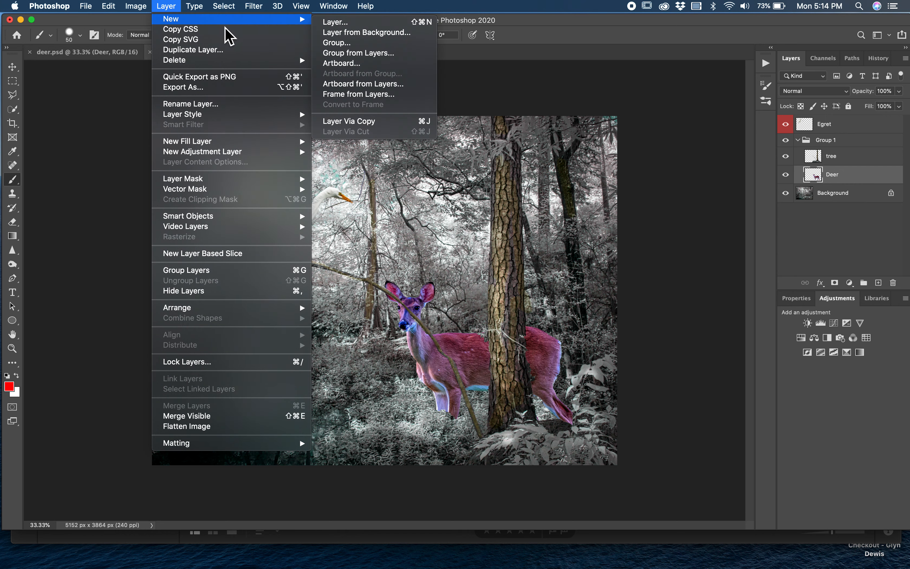
{"action": "mouse_move", "coordinate": [269, 20]}
{"action": "left_click", "coordinate": [832, 177]}
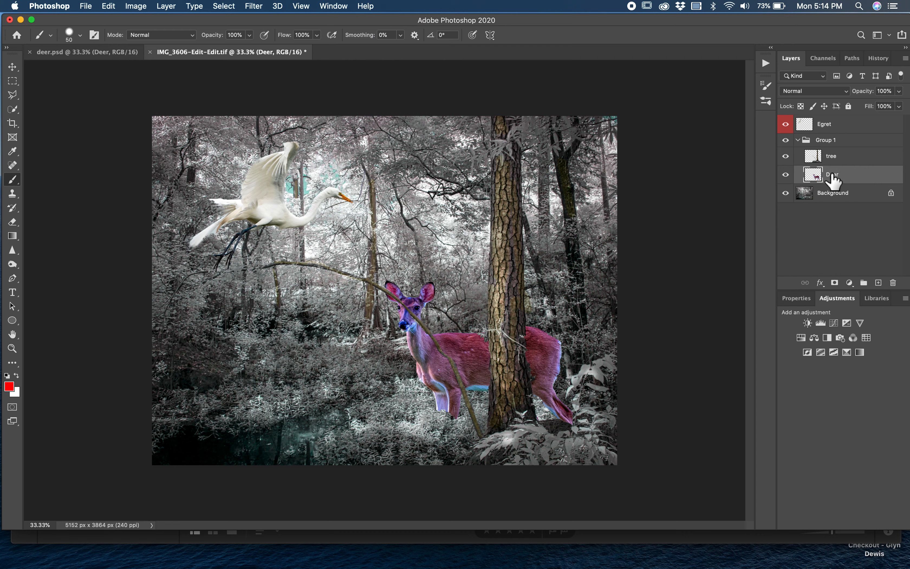
{"action": "key", "text": "super+j"}
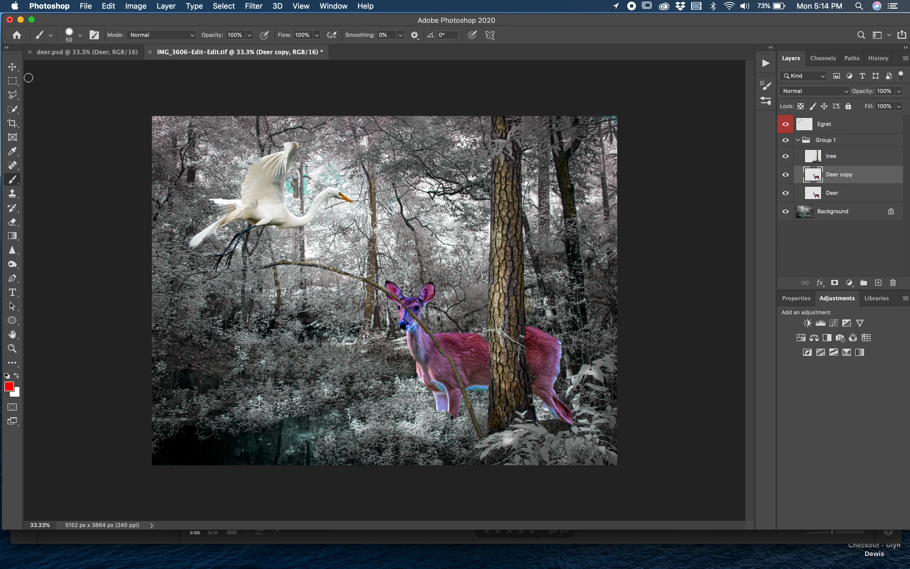
Scale the deer copy proportionally to 57.30% and place it beside the original deer, on the side its head faces.
{"action": "left_click", "coordinate": [13, 67]}
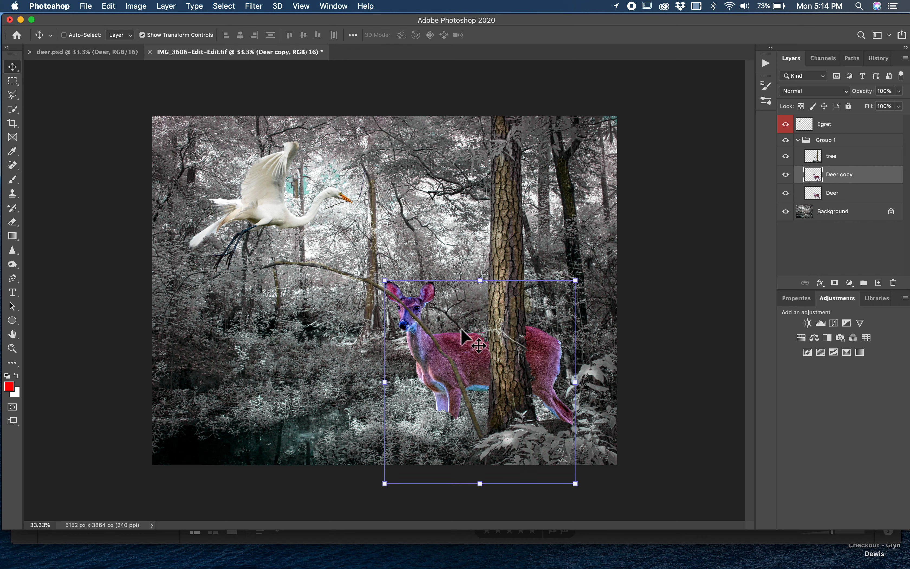
{"action": "left_click_drag", "start_coordinate": [463, 341], "coordinate": [384, 288]}
{"action": "key", "text": "super+t"}
{"action": "left_click_drag", "start_coordinate": [496, 224], "coordinate": [400, 301]}
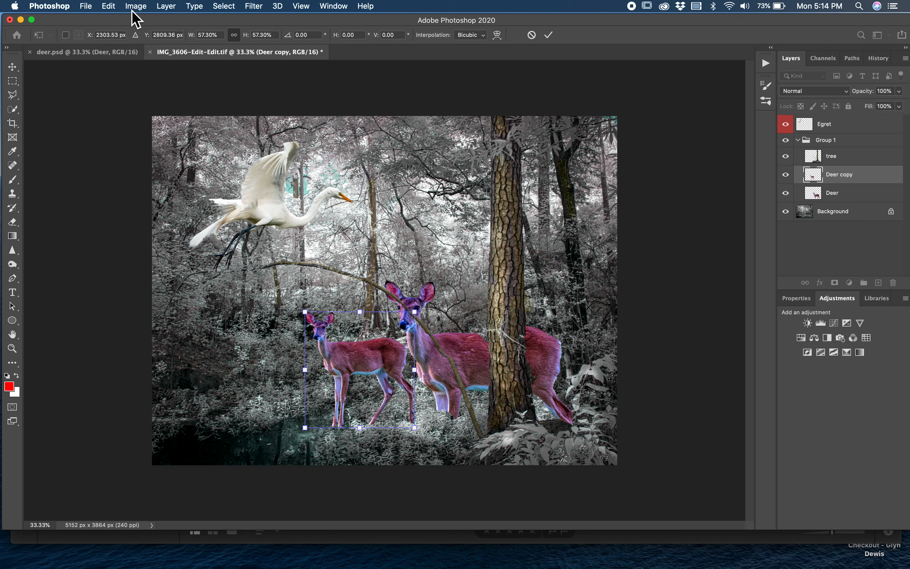
Flip the small deer copy horizontally, apply the transform, and place it in front of the large deer's legs beside the tree trunk.
{"action": "left_click", "coordinate": [113, 6]}
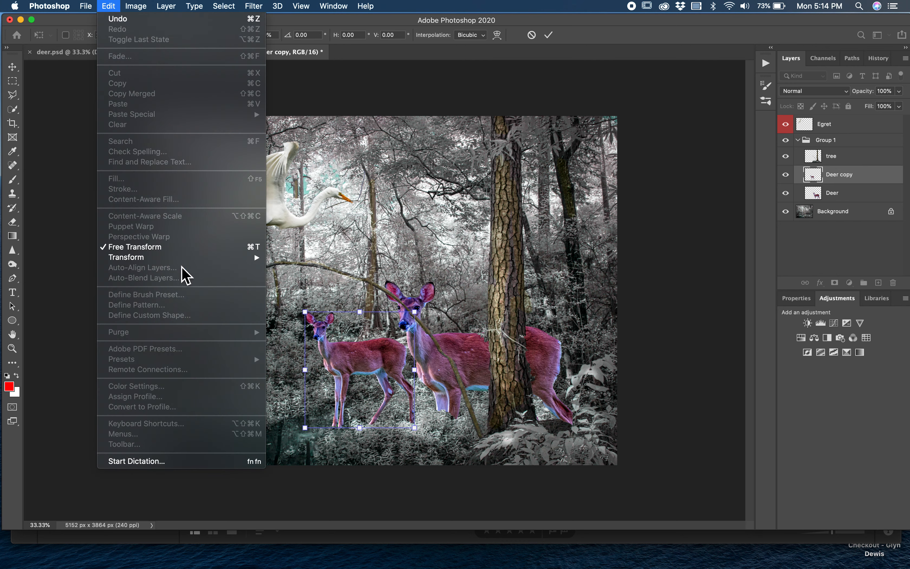
{"action": "mouse_move", "coordinate": [185, 257]}
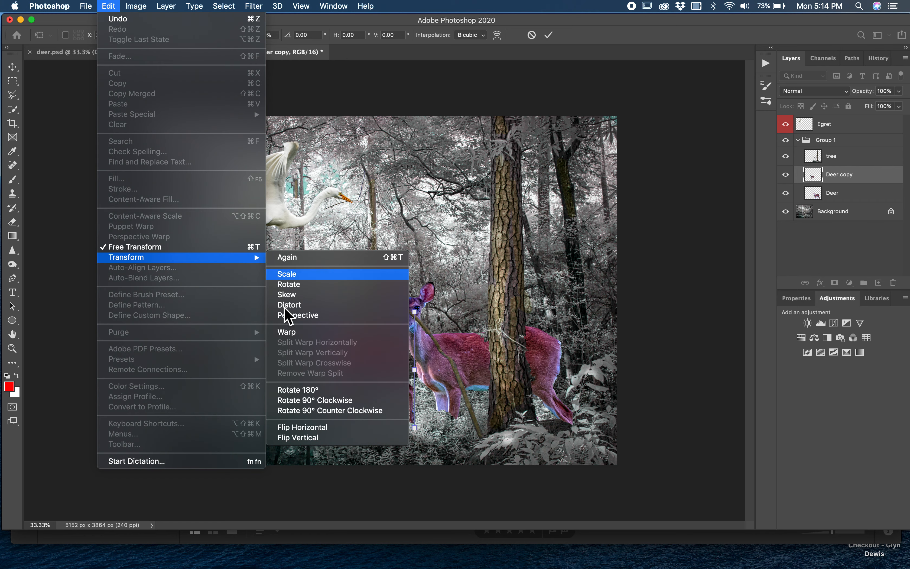
{"action": "left_click", "coordinate": [314, 428]}
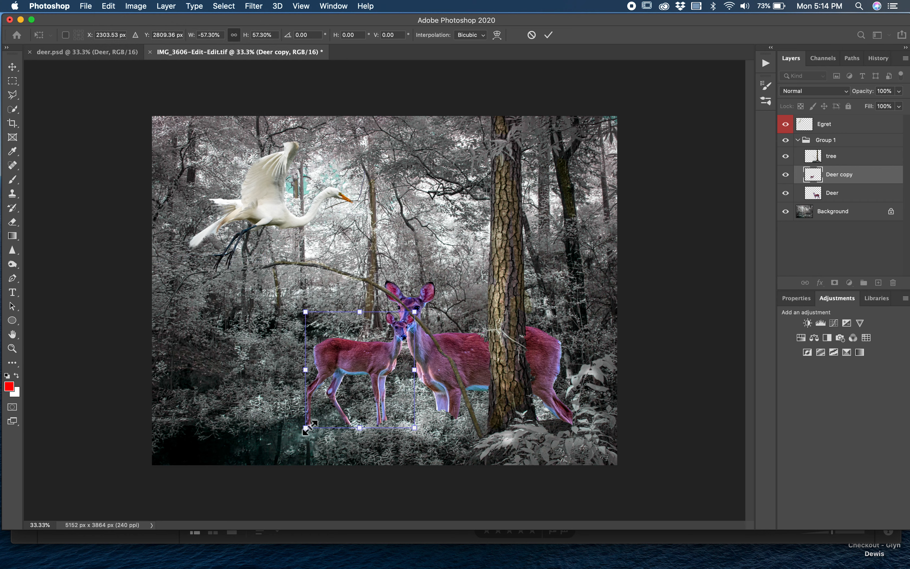
{"action": "left_click", "coordinate": [12, 68]}
{"action": "left_click_drag", "start_coordinate": [361, 348], "coordinate": [434, 386]}
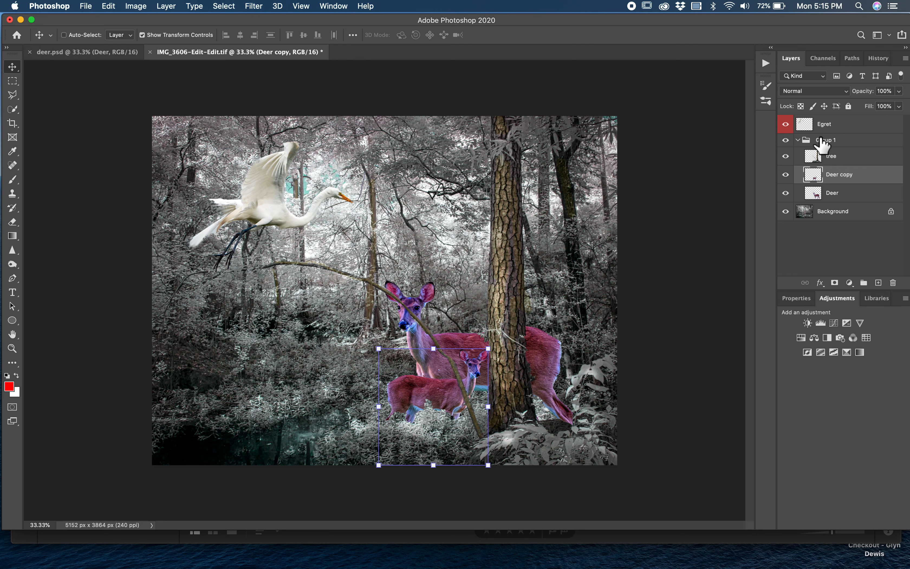
Stamp all visible layers into a new merged layer directly above the Egret layer.
{"action": "left_click", "coordinate": [843, 125]}
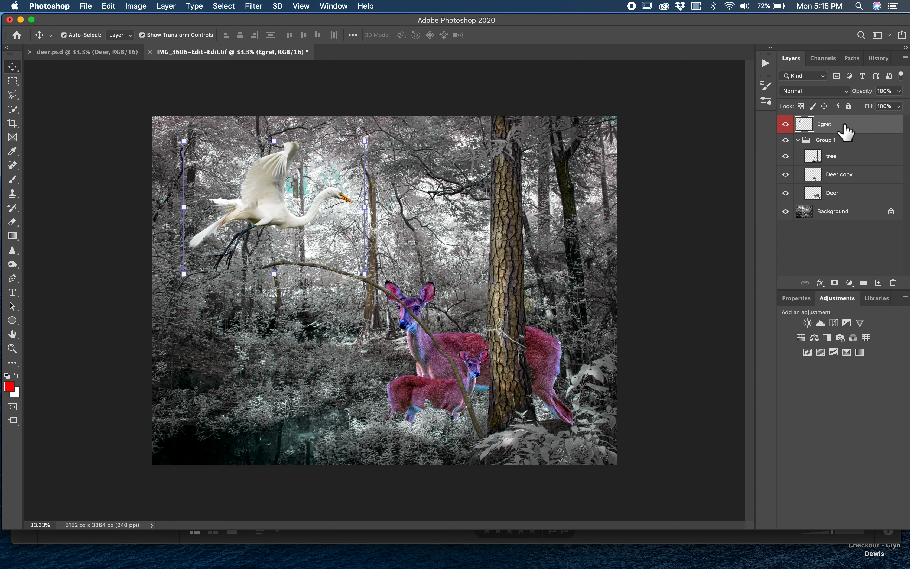
{"action": "key", "text": "super+alt+shift+e"}
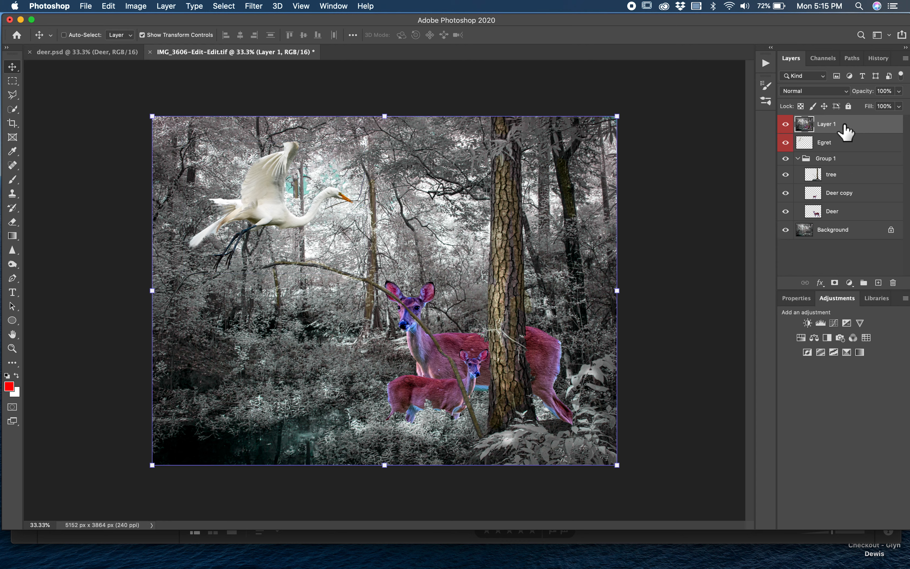
Hide the merged layer, Egret, Group 1 and Background, and show them all again to compare the merged layer with its sources.
{"action": "left_click", "coordinate": [785, 158]}
{"action": "left_click", "coordinate": [785, 229]}
{"action": "left_click", "coordinate": [785, 125]}
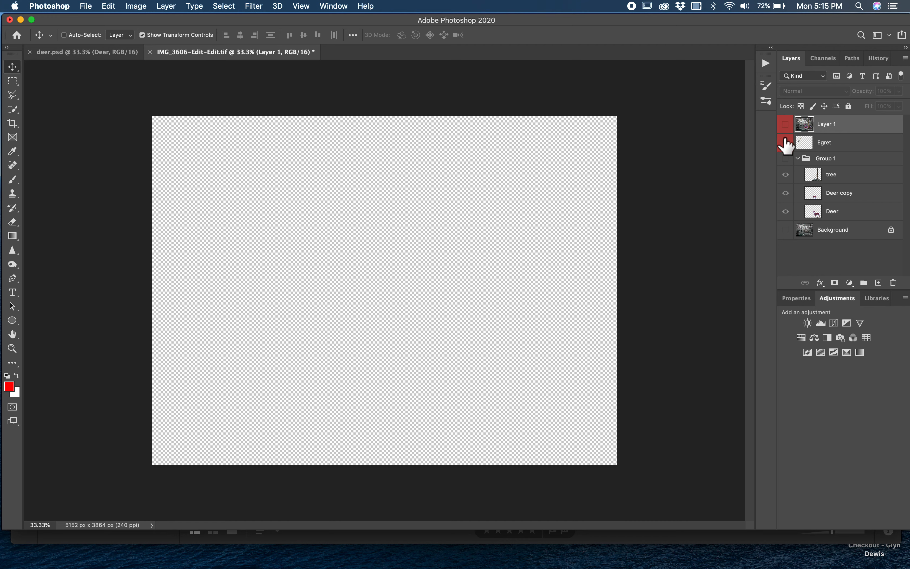
{"action": "left_click", "coordinate": [785, 142]}
{"action": "left_click", "coordinate": [785, 158]}
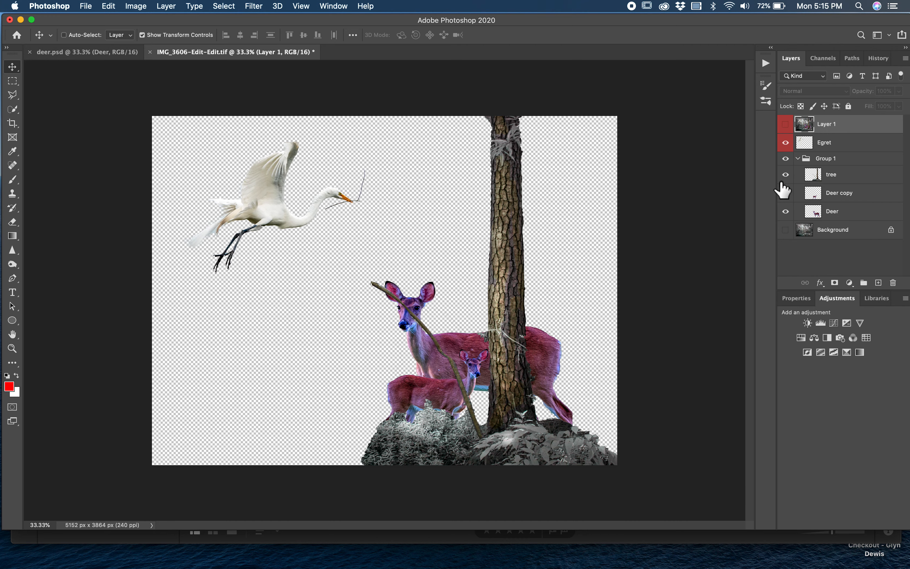
{"action": "left_click", "coordinate": [785, 230]}
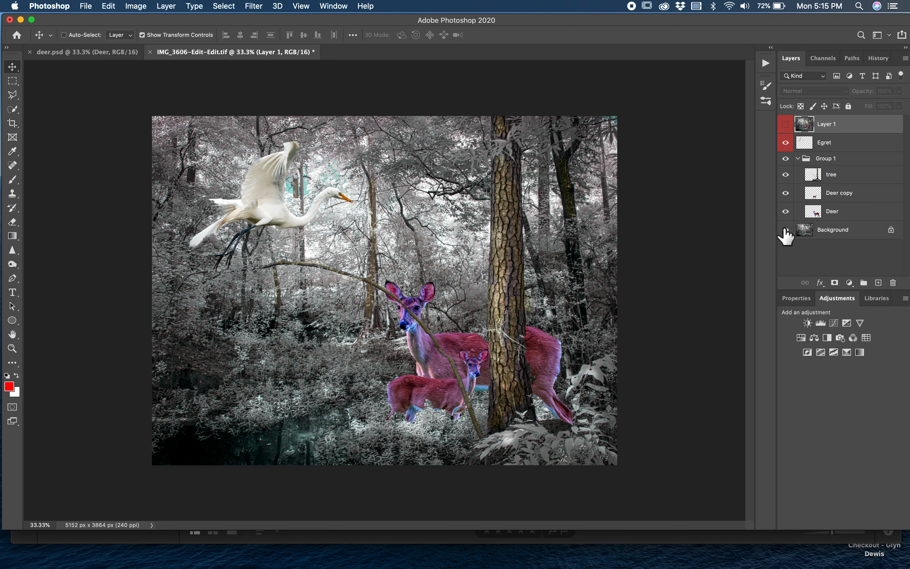
{"action": "left_click", "coordinate": [786, 124]}
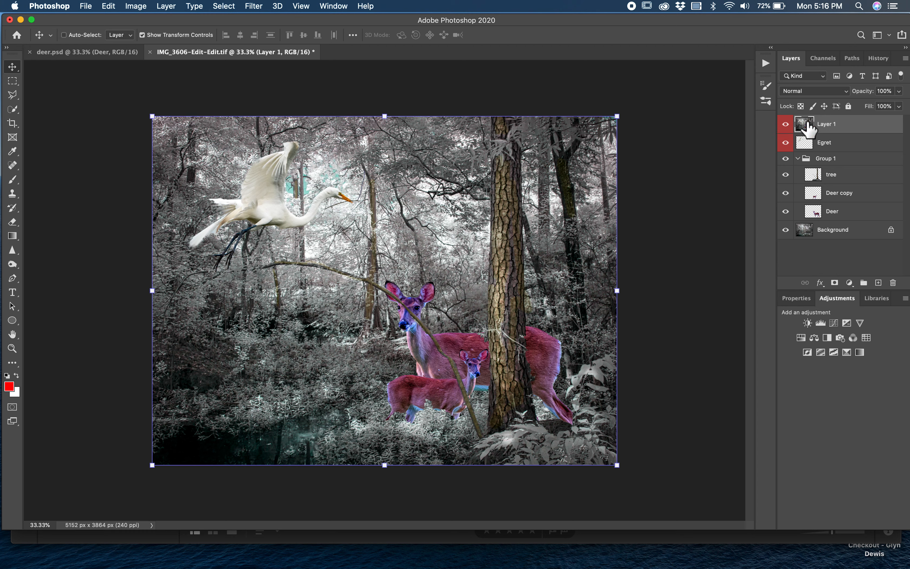
Open the blend mode choices for the merged layer.
{"action": "left_click", "coordinate": [815, 93]}
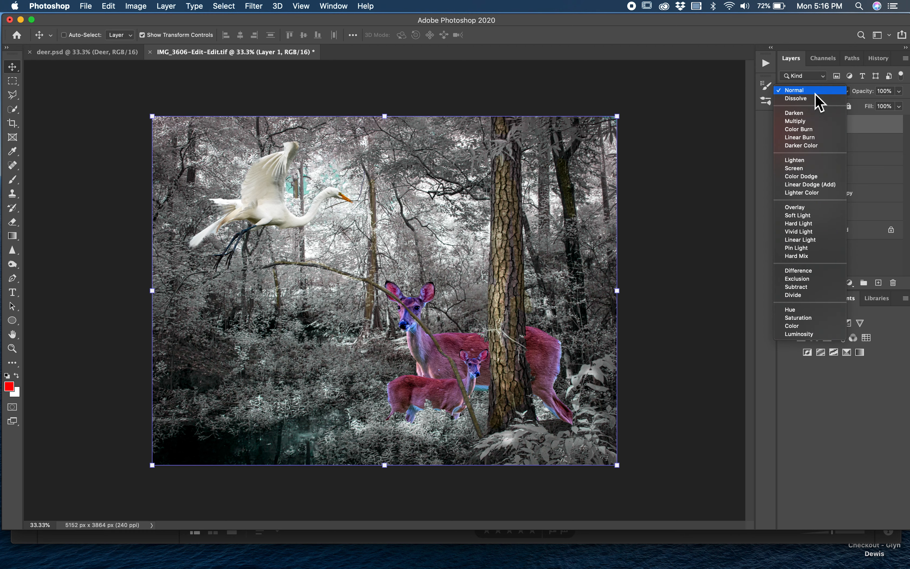